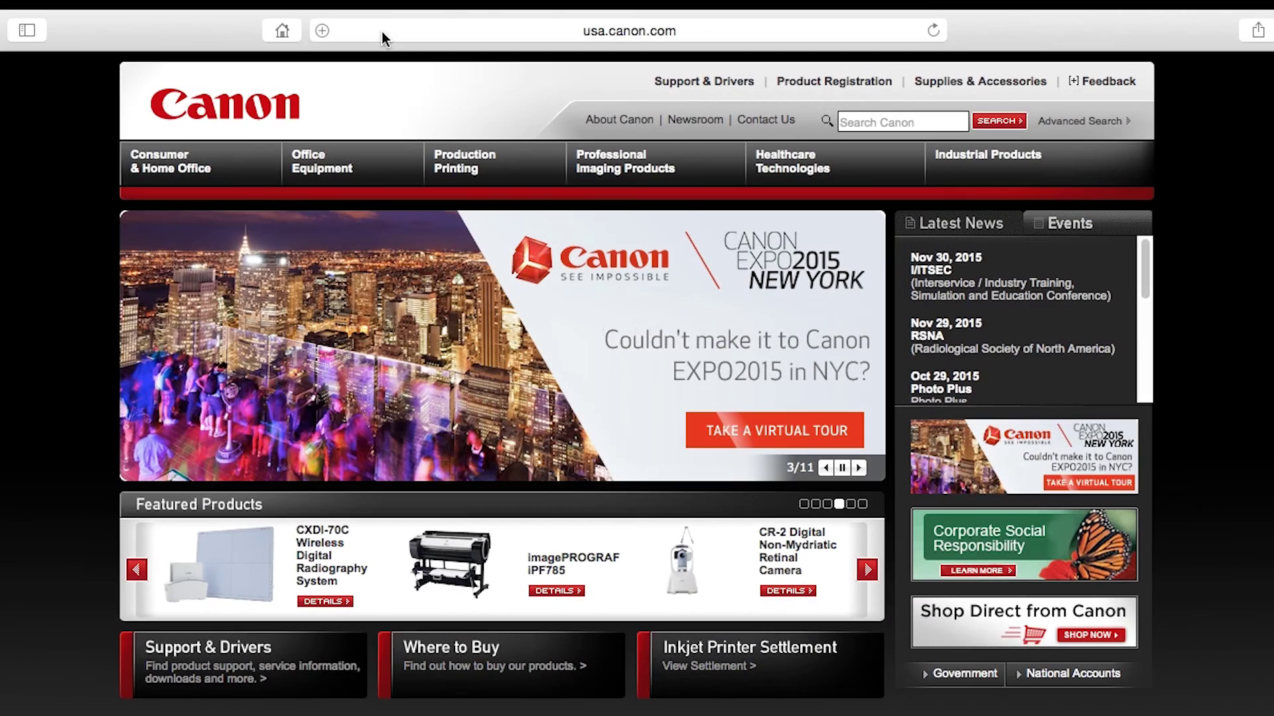
Step: Download the U.S.A. PIXMA MG3520 Mac setup package from canon.com/ijsetup
left_click(381, 30)
type("c")
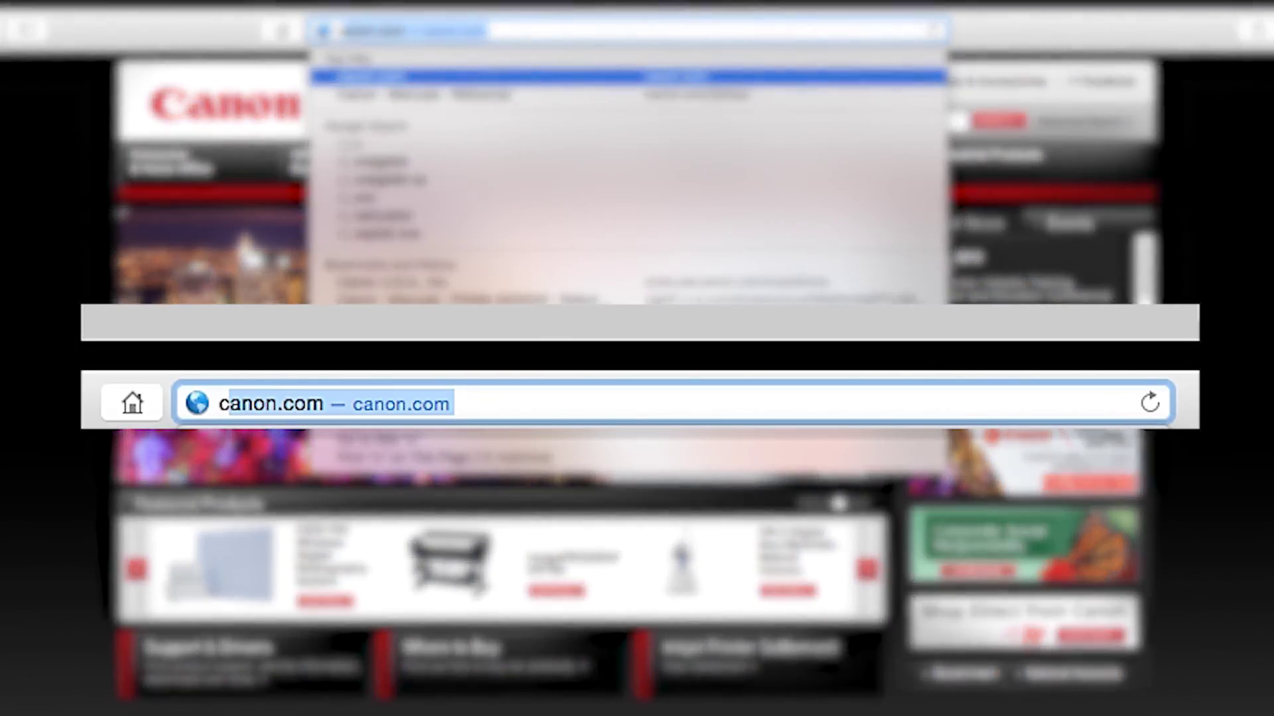
type("anon.com")
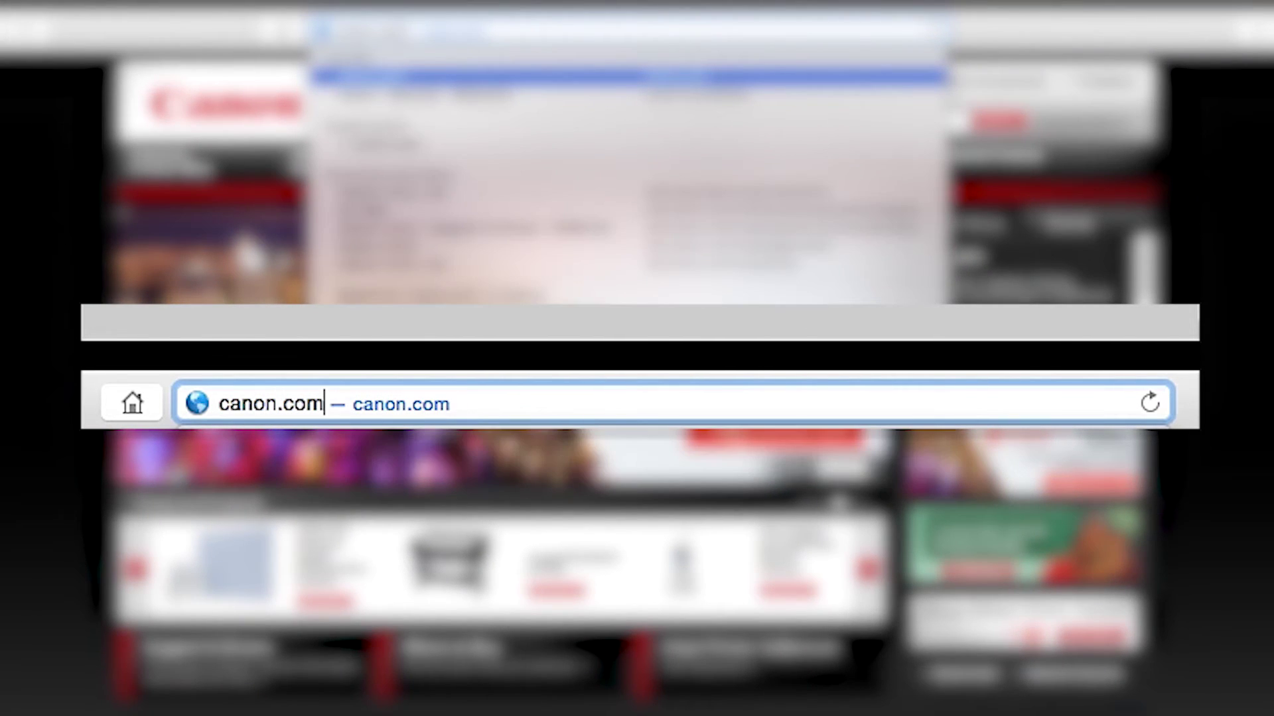
type("/ijsetup")
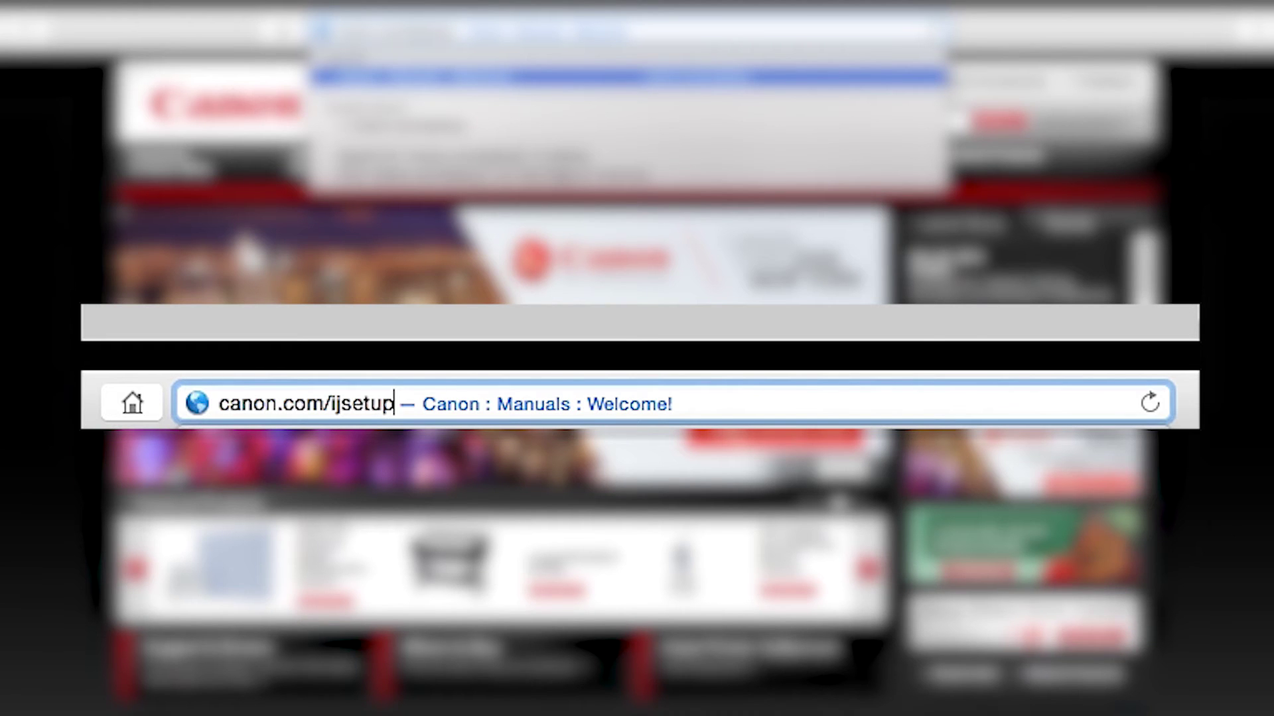
key("Return")
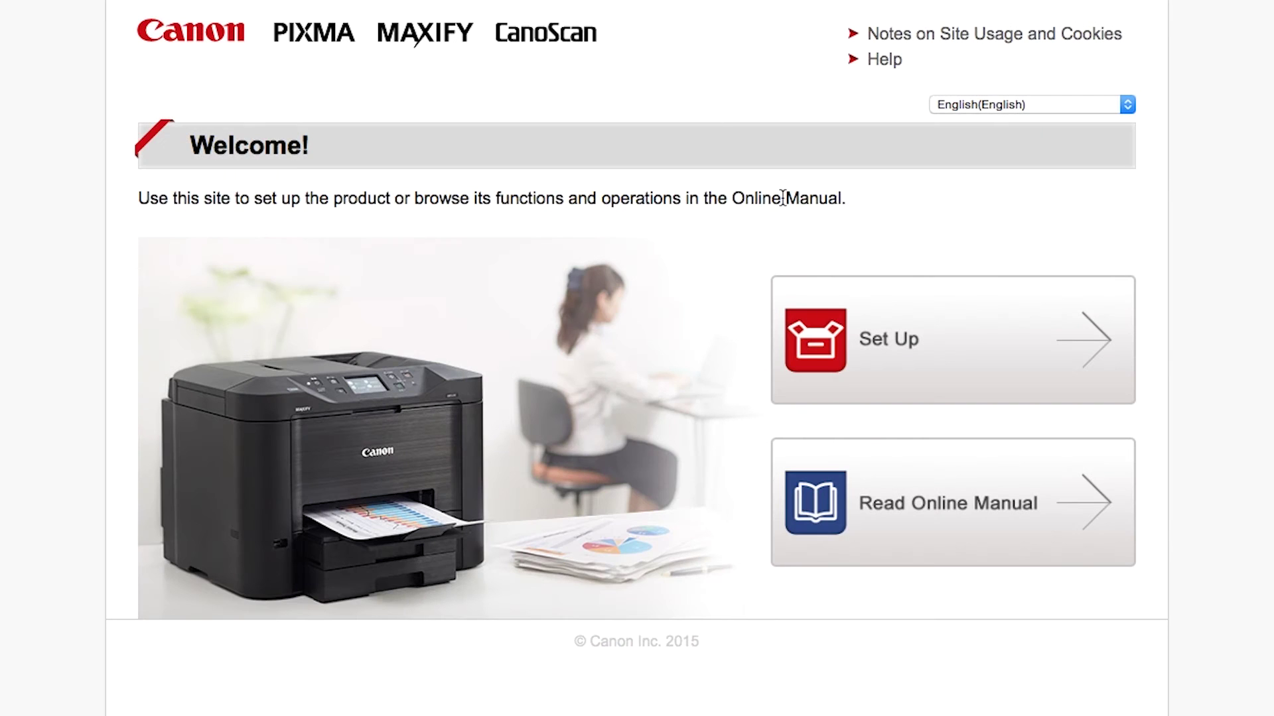
left_click(1002, 387)
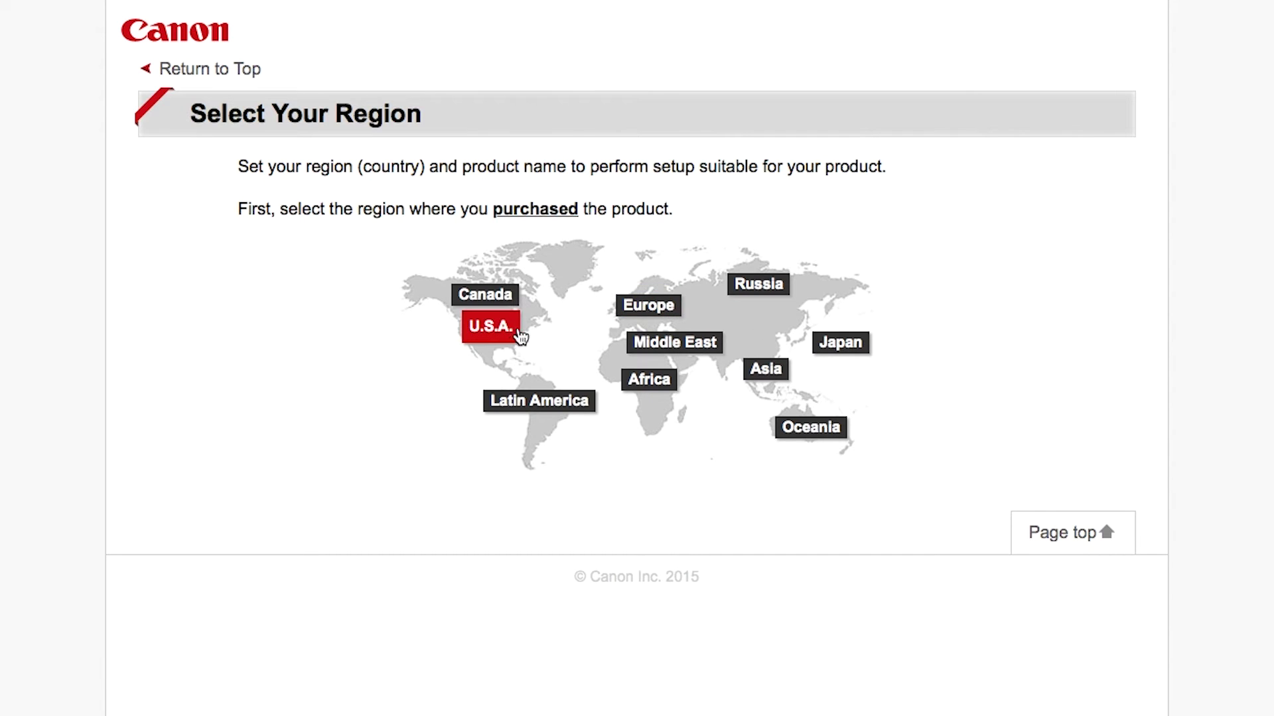
left_click(517, 336)
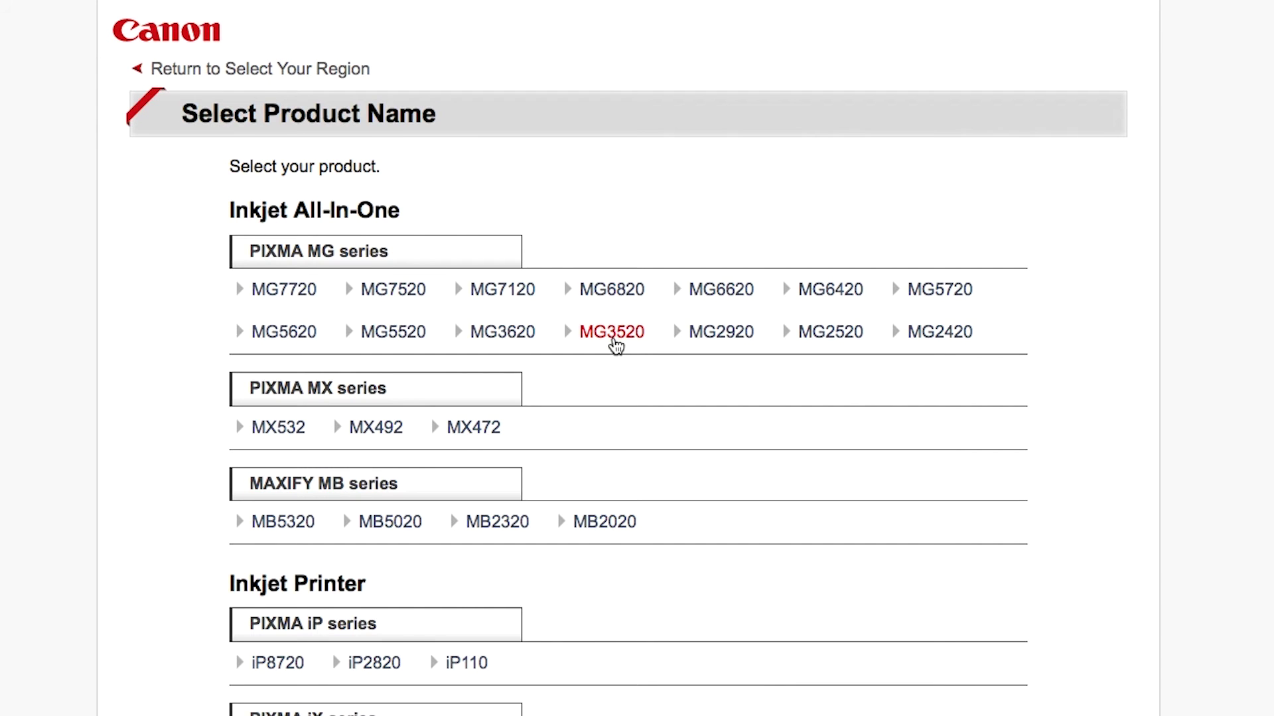
left_click(614, 339)
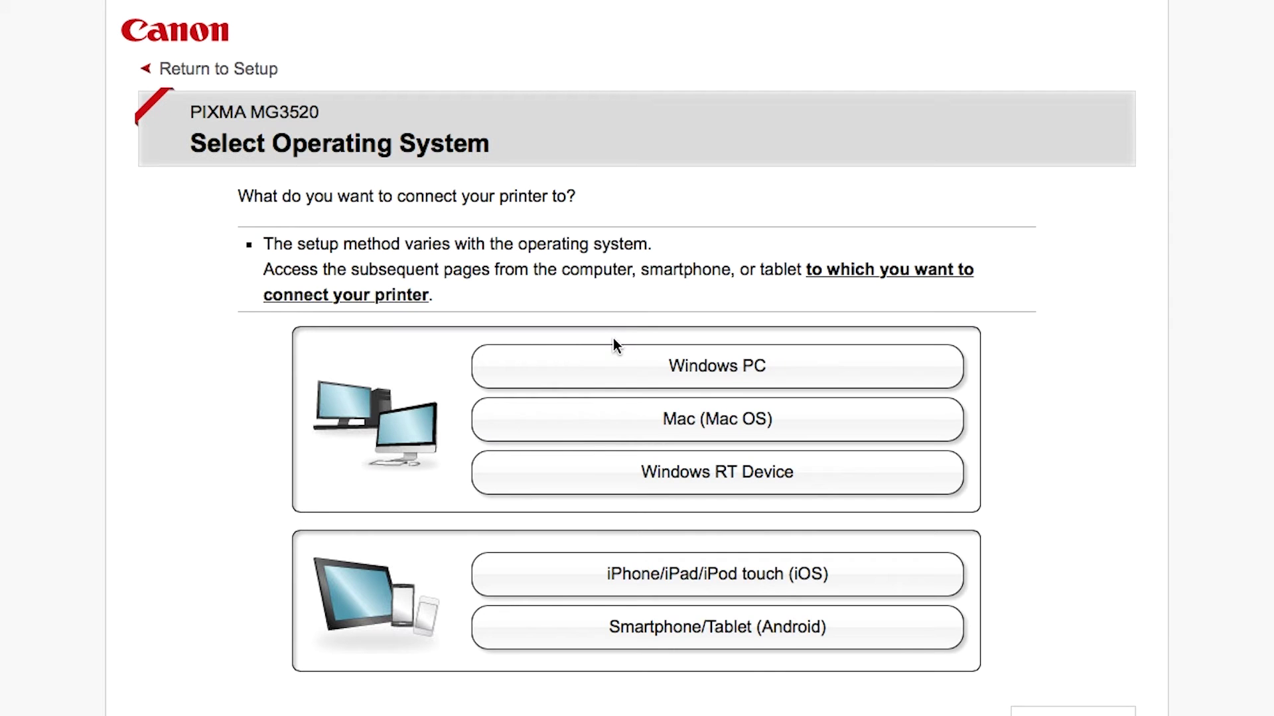
left_click(622, 420)
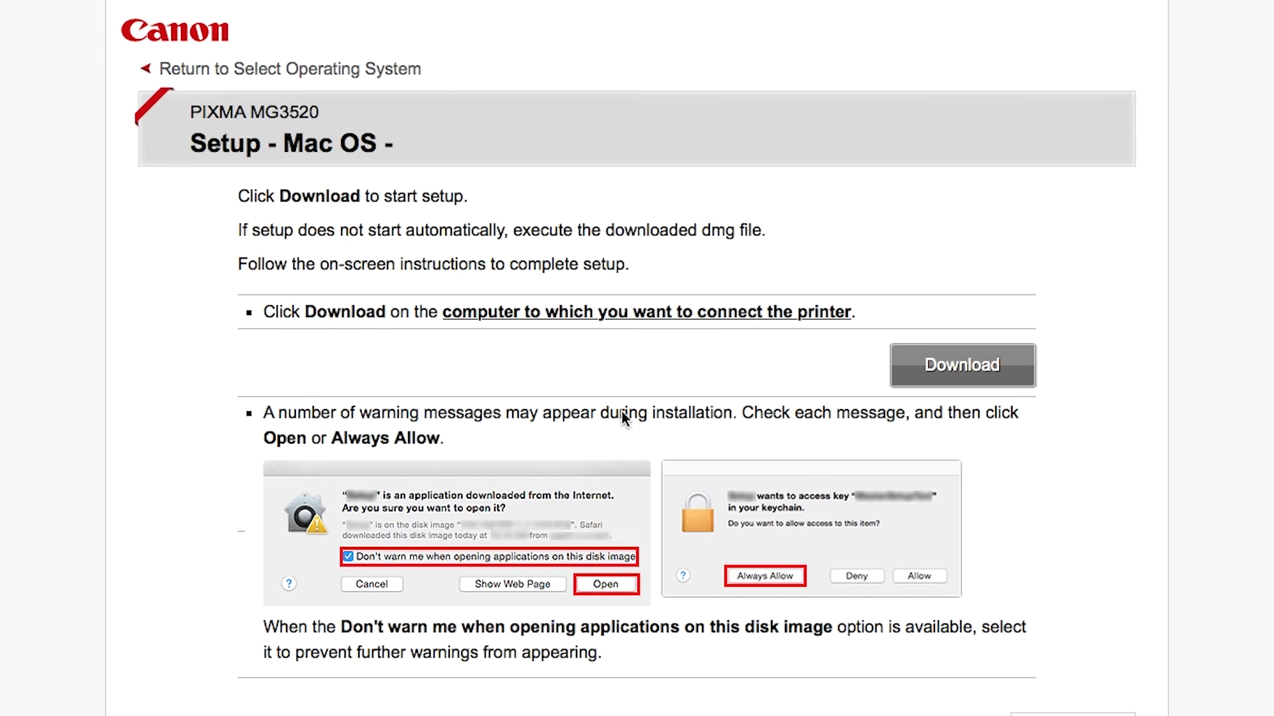
left_click(948, 369)
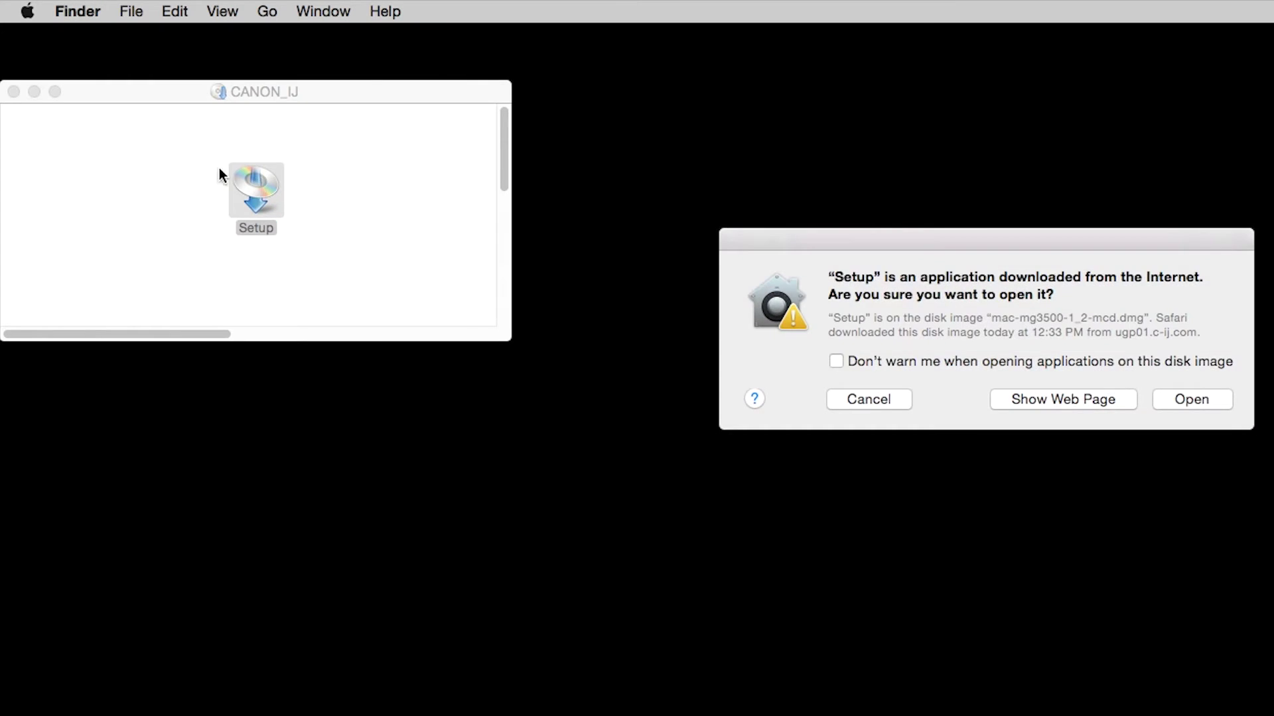
Step: Launch Setup from the CANON_IJ image and authorise its helper tool with the admin password
left_click(14, 92)
left_click(1202, 401)
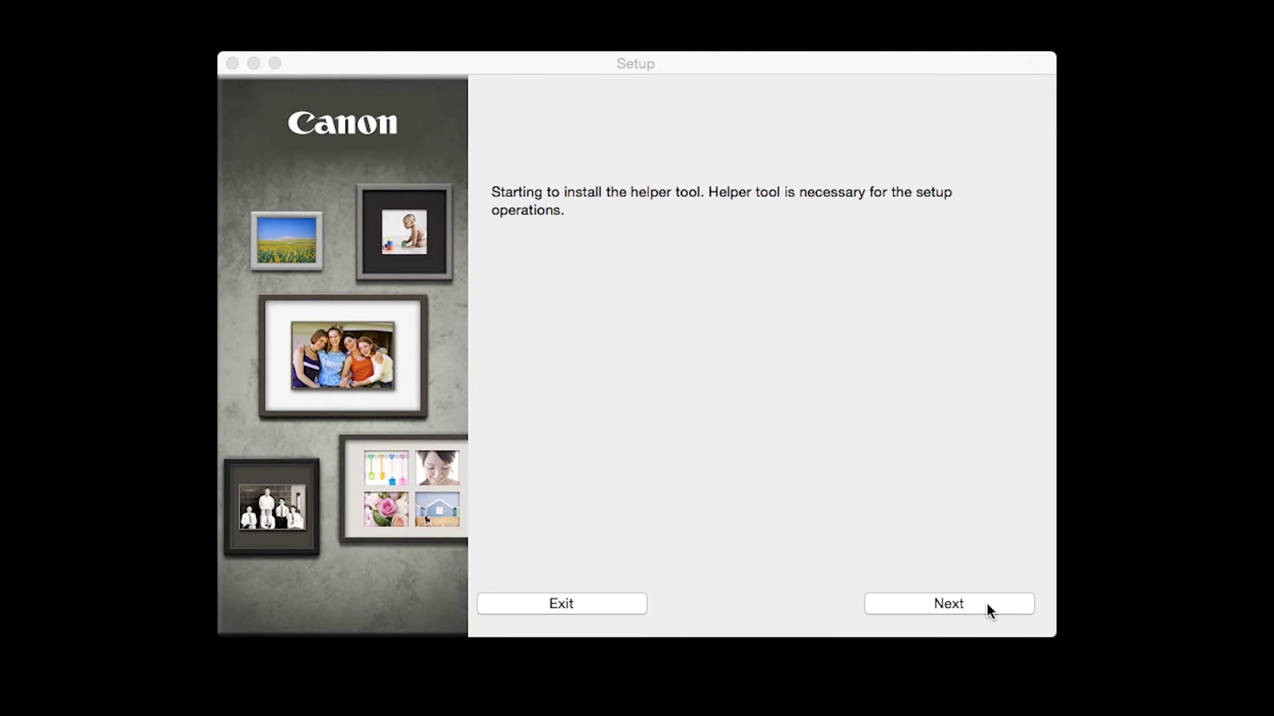
left_click(986, 602)
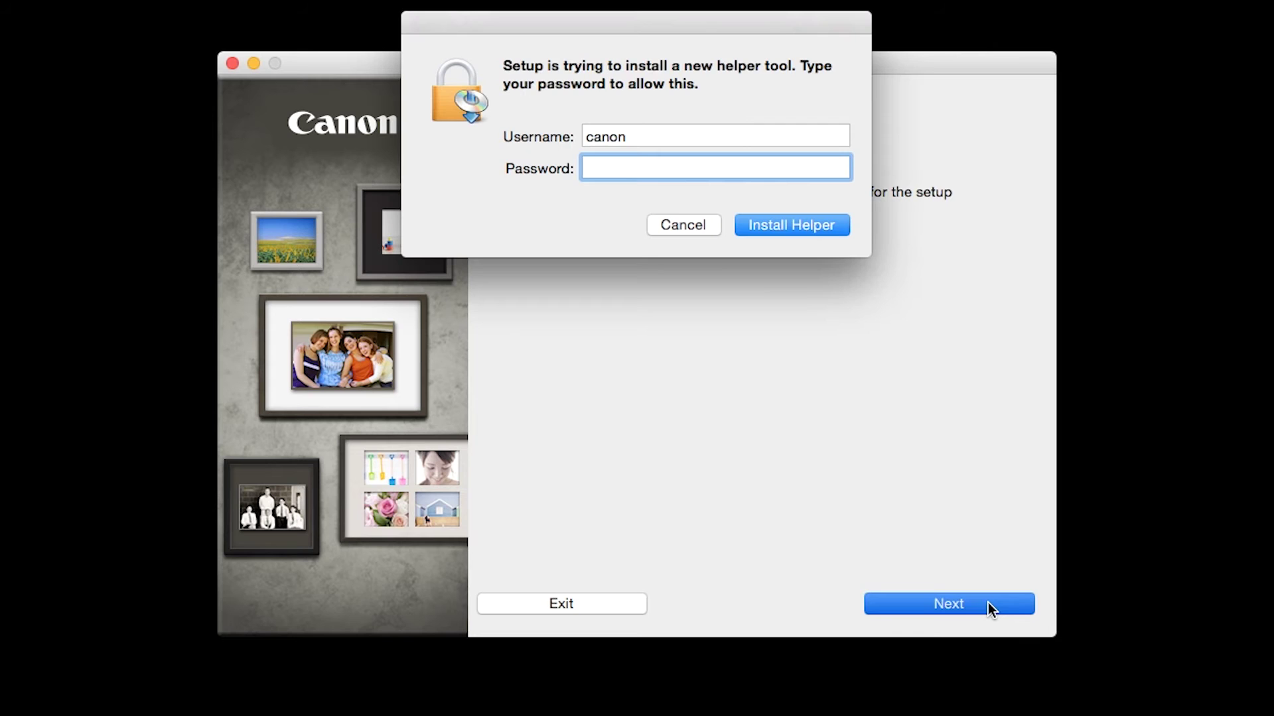
type("••••••••")
left_click(820, 226)
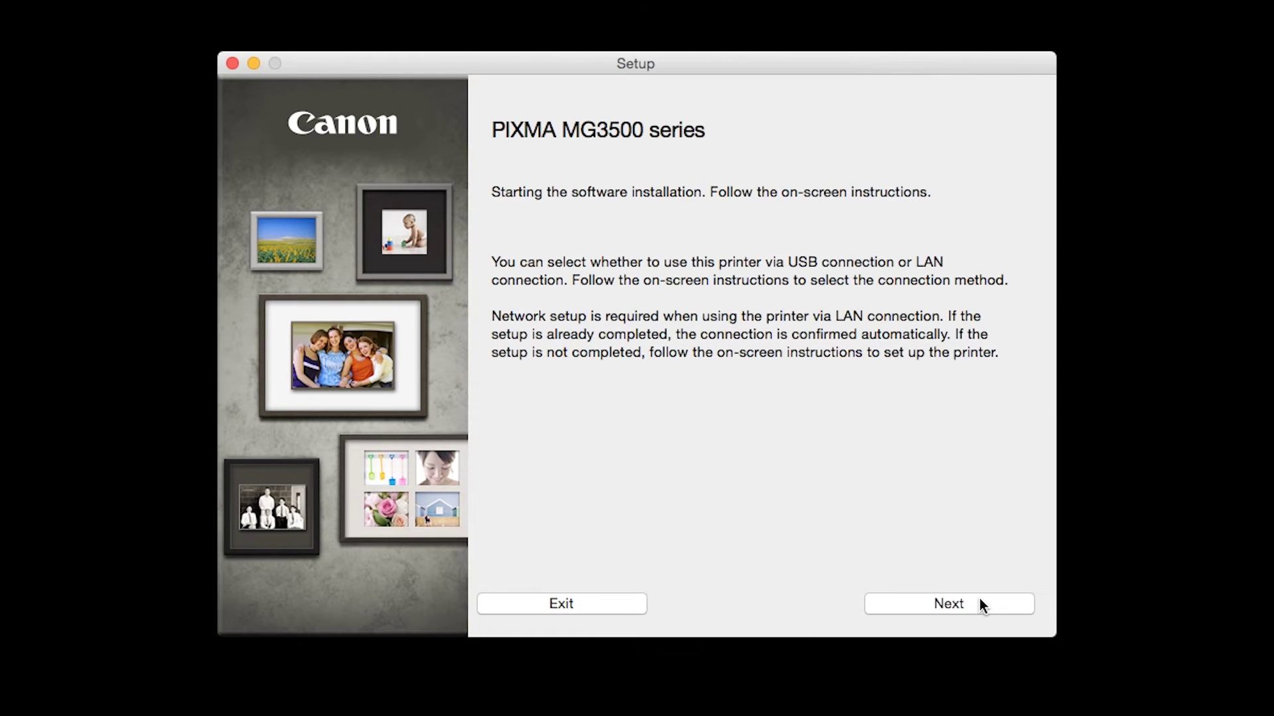
Step: Choose Wireless Connection in the Canon IJ Setup Guide and confirm printer power to reach 2-1 Printer Setup
left_click(983, 605)
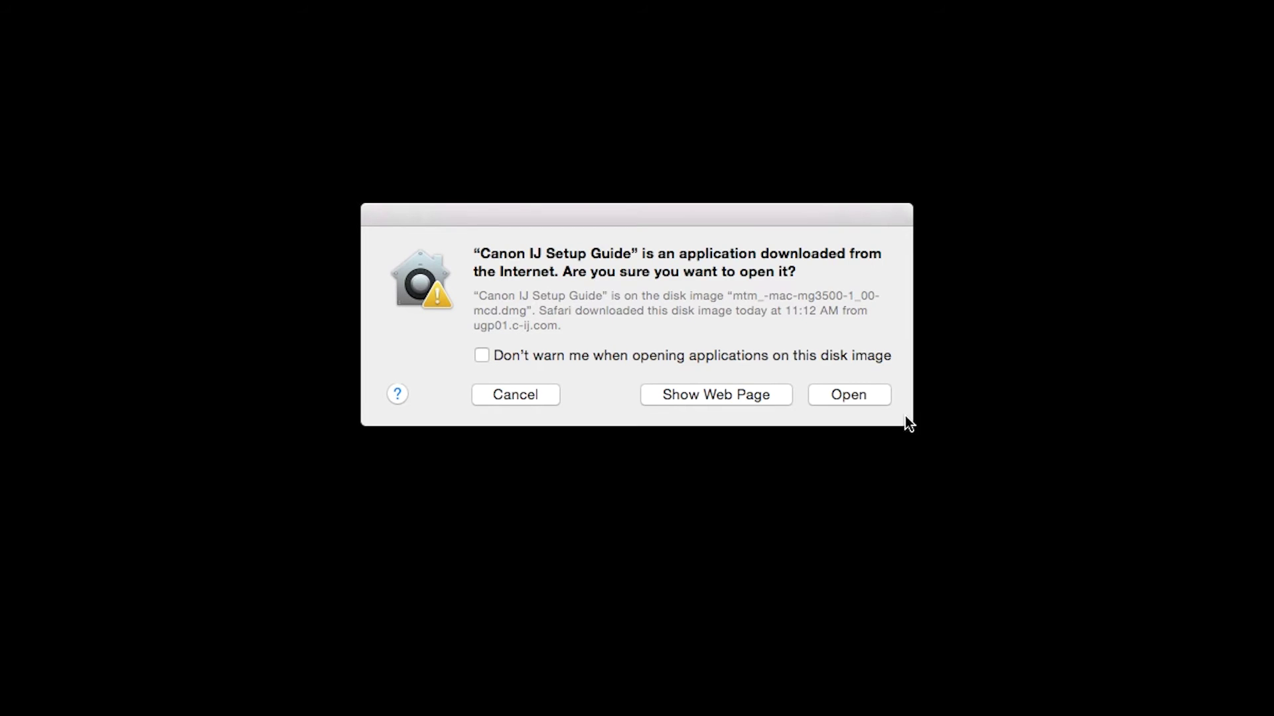
left_click(881, 398)
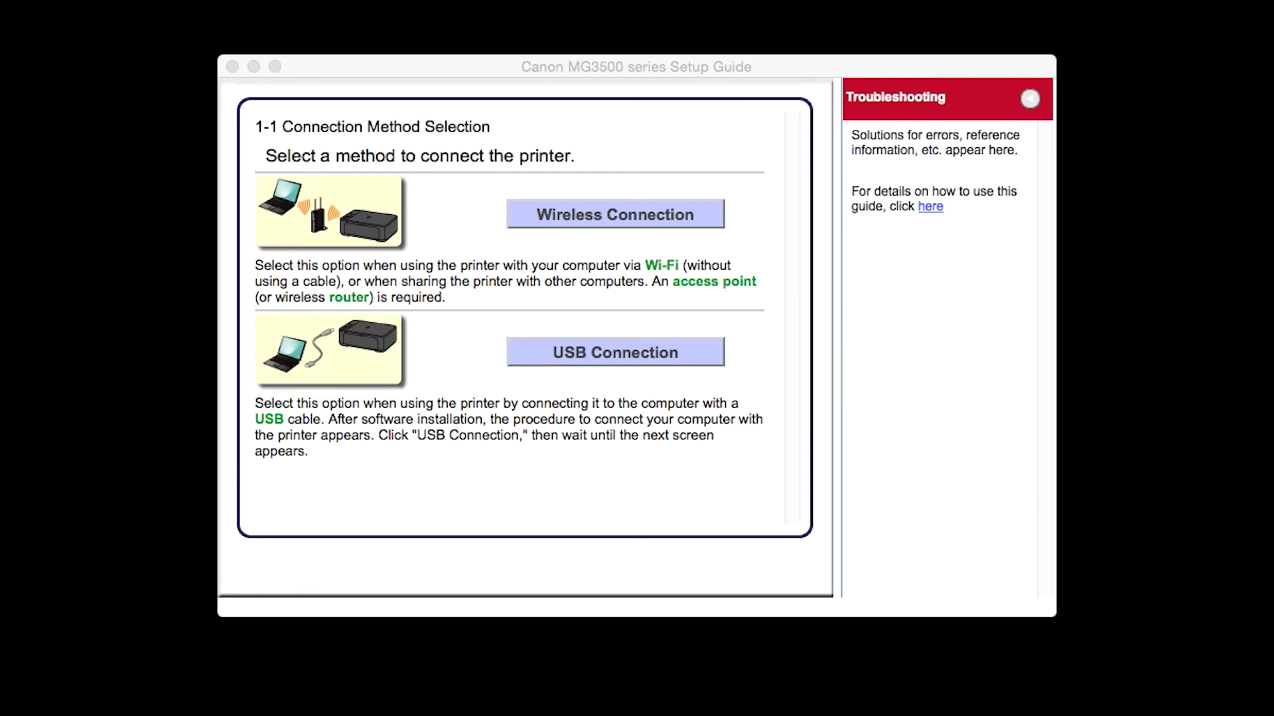
left_click(675, 219)
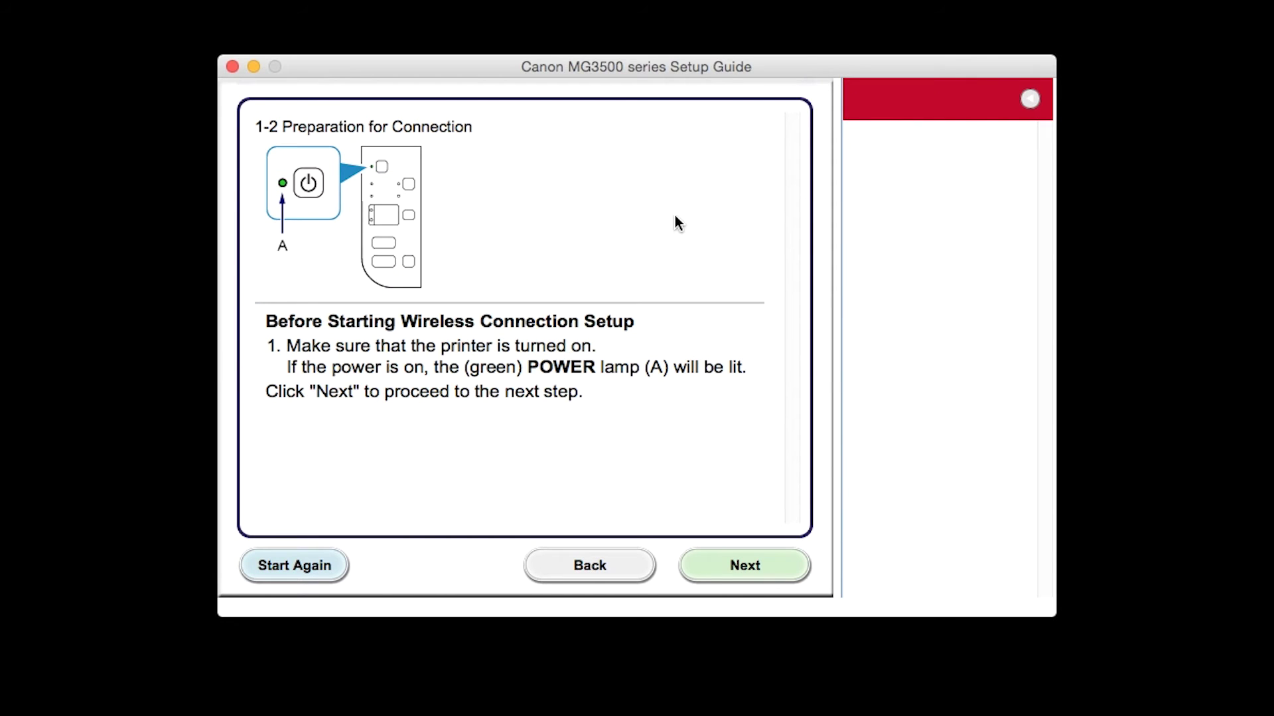
left_click(744, 568)
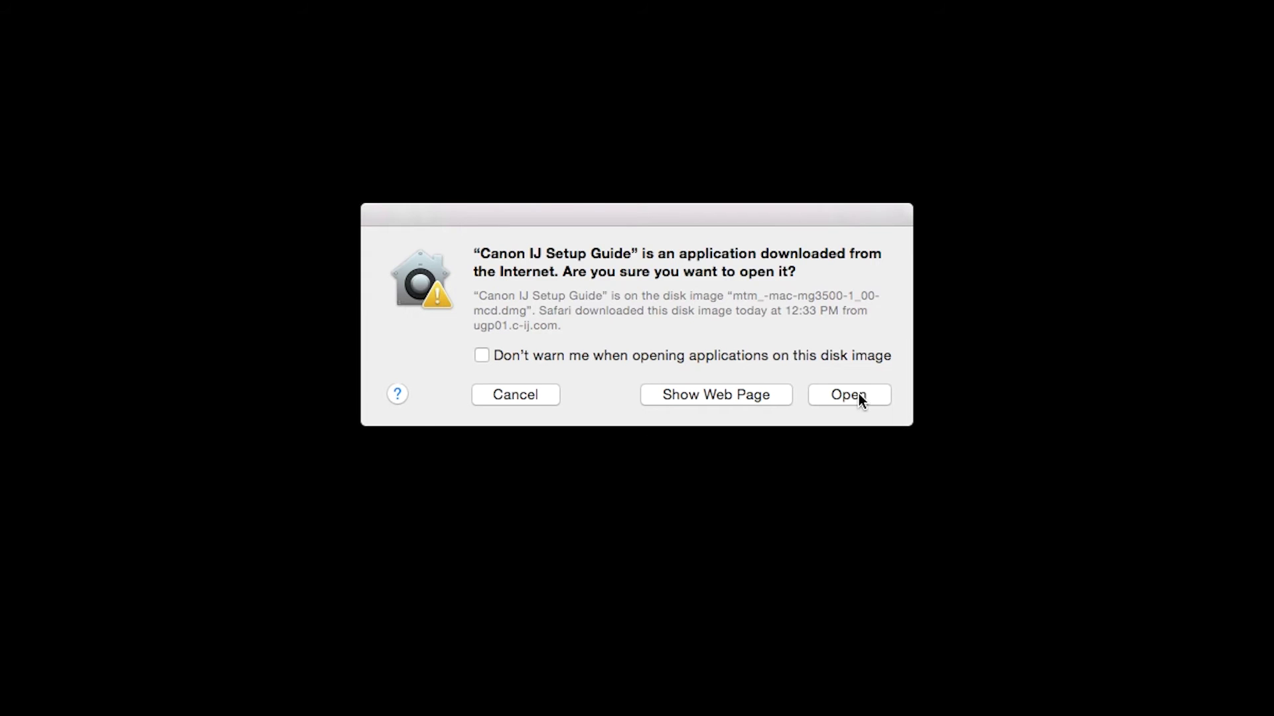
left_click(858, 393)
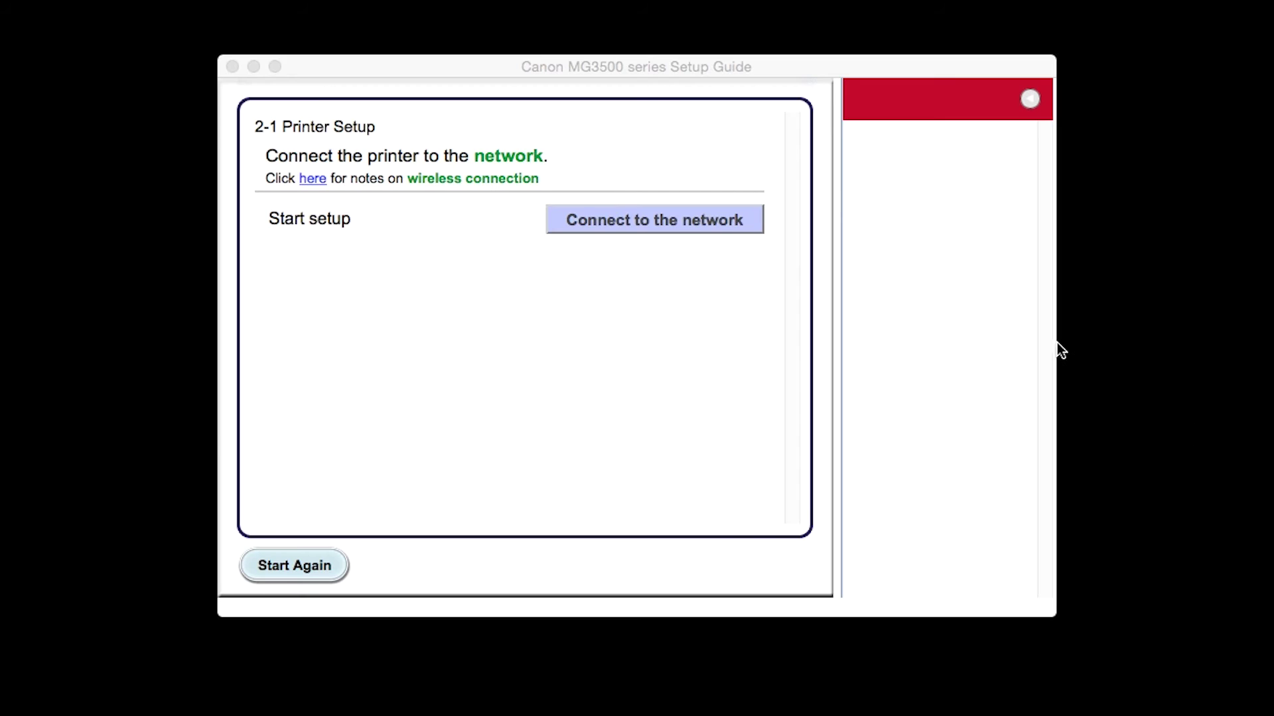
Step: Connect the printer to the network using the WPS method, then continue to the software installer
left_click(746, 227)
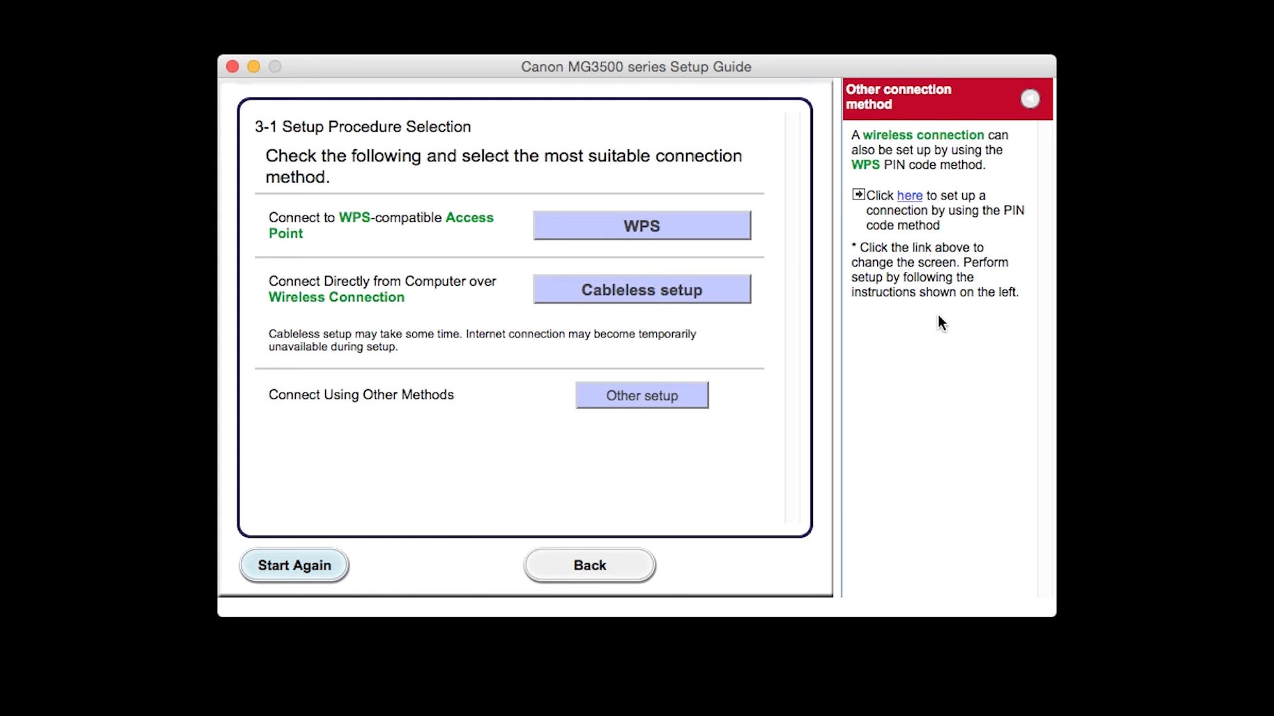
left_click(723, 239)
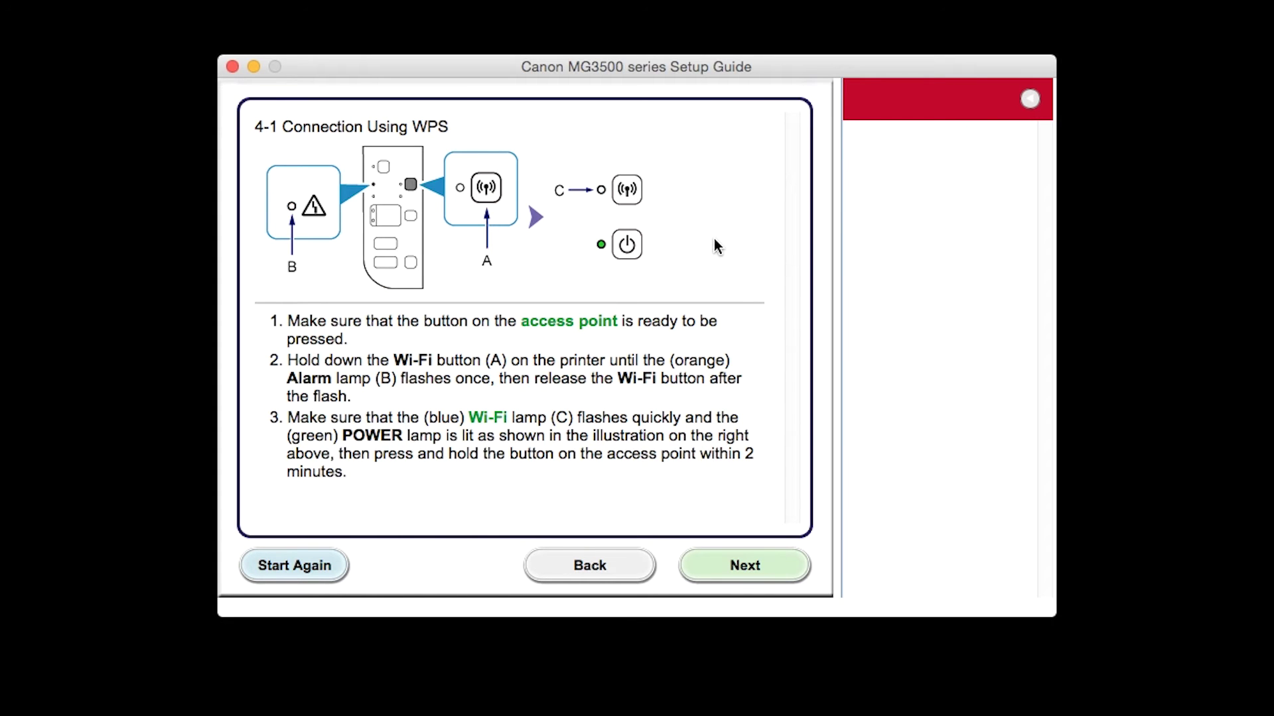
left_click(786, 569)
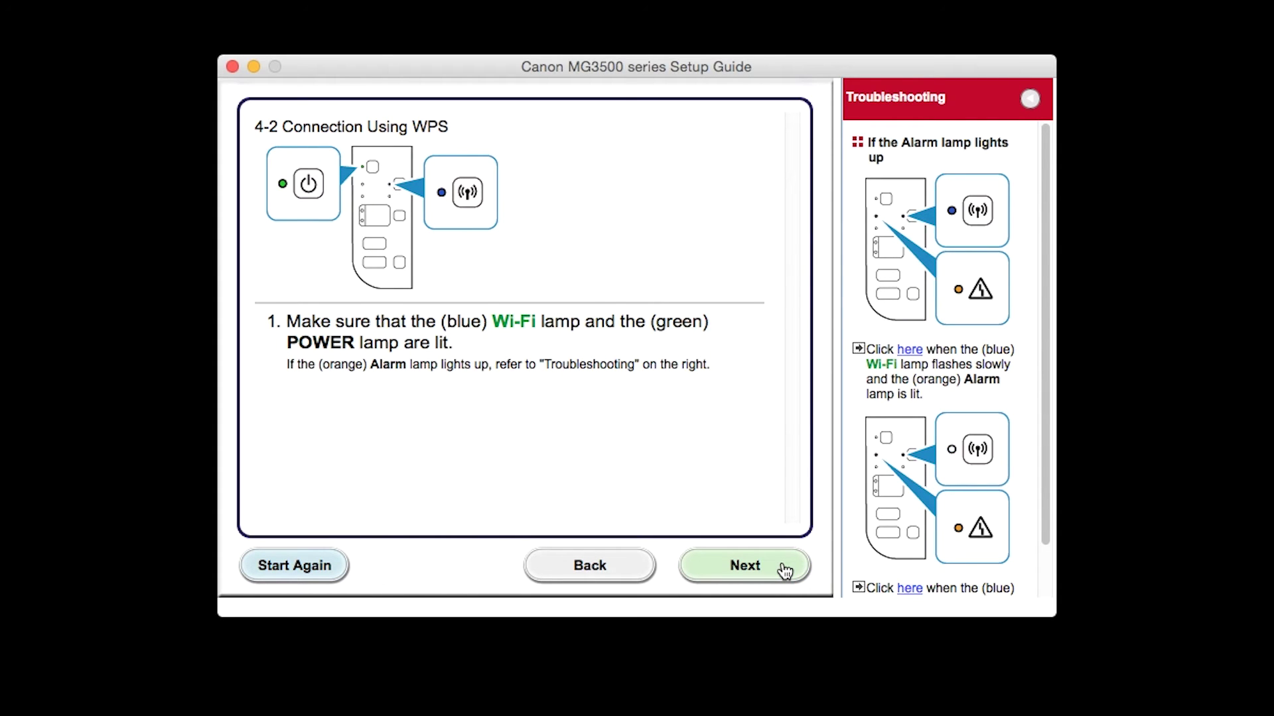
left_click(785, 569)
left_click(786, 570)
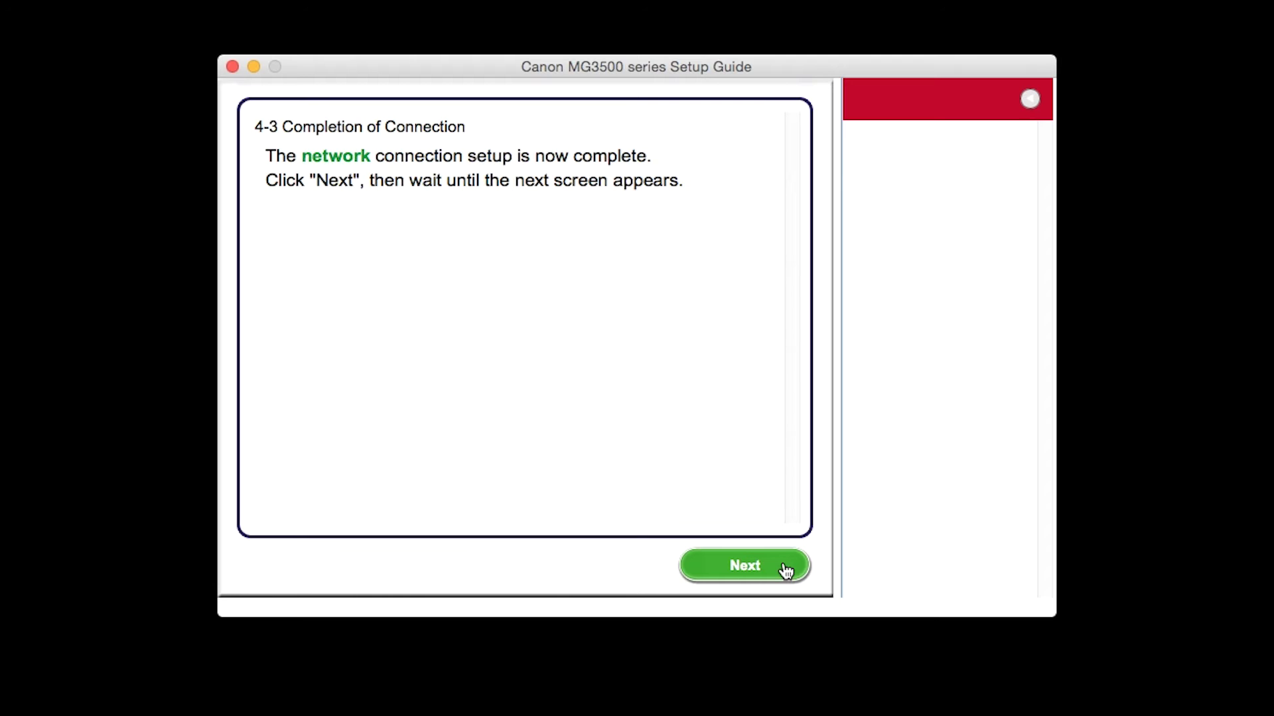
left_click(782, 571)
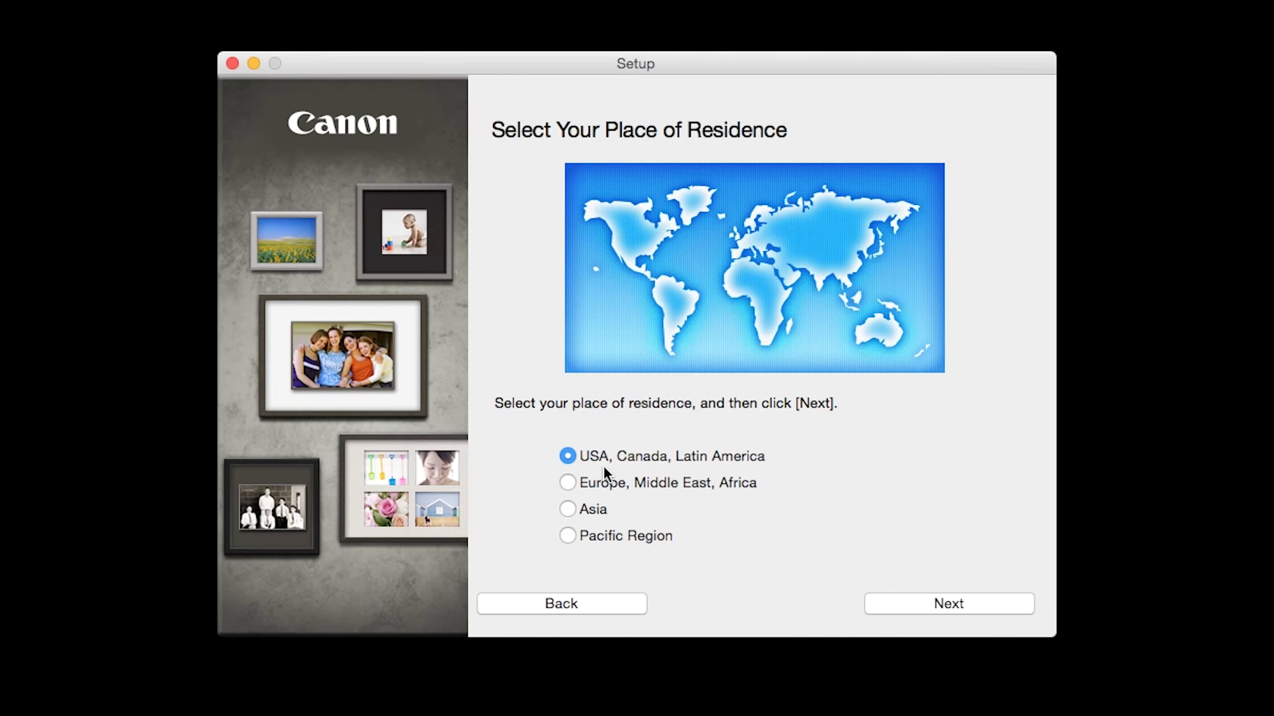
Step: Set the place of residence to USA, Canada, Latin America, then United States
left_click(569, 455)
left_click(987, 606)
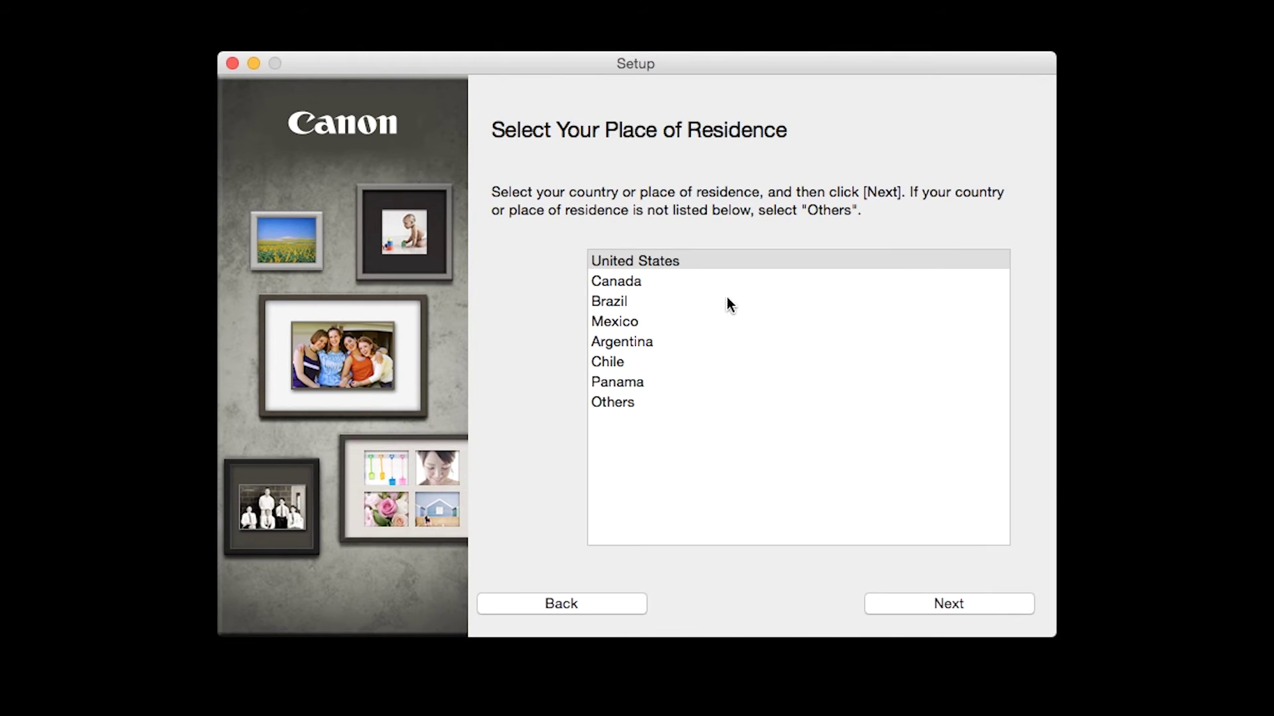
left_click(685, 264)
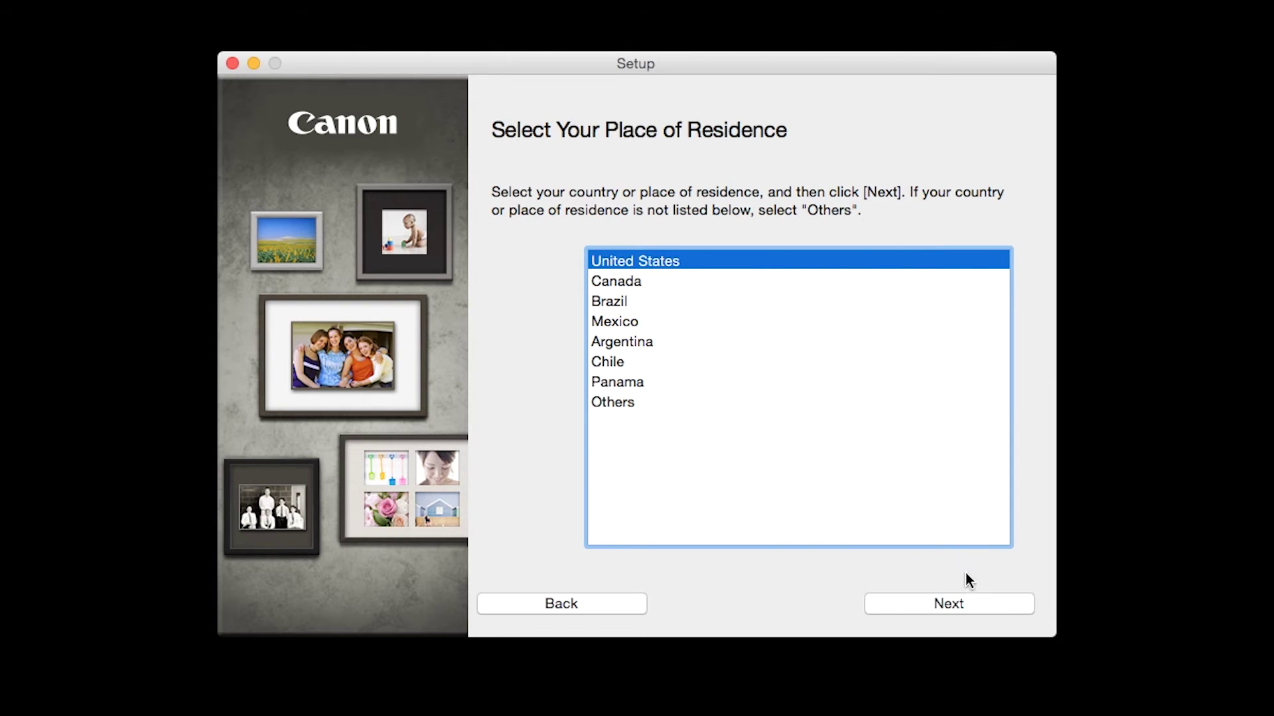
left_click(973, 604)
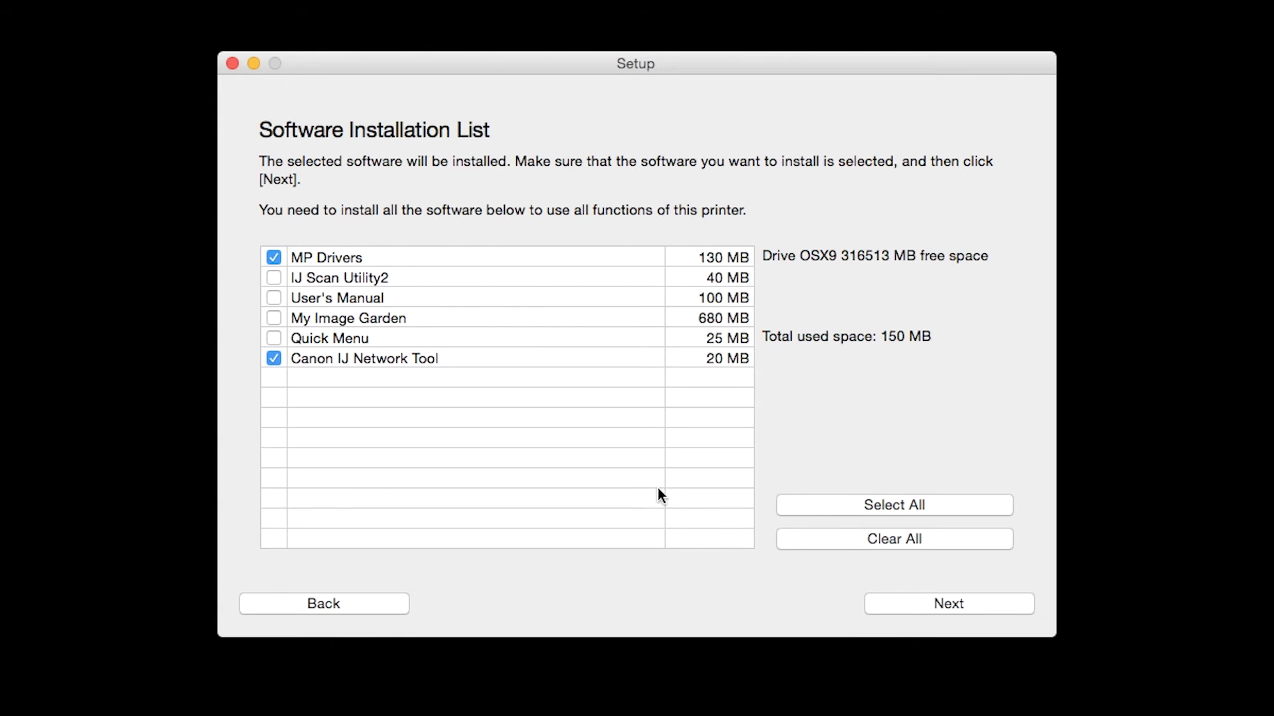
Step: Check IJ Scan Utility2 and all six software packages (995 MB total) for installation
left_click(273, 278)
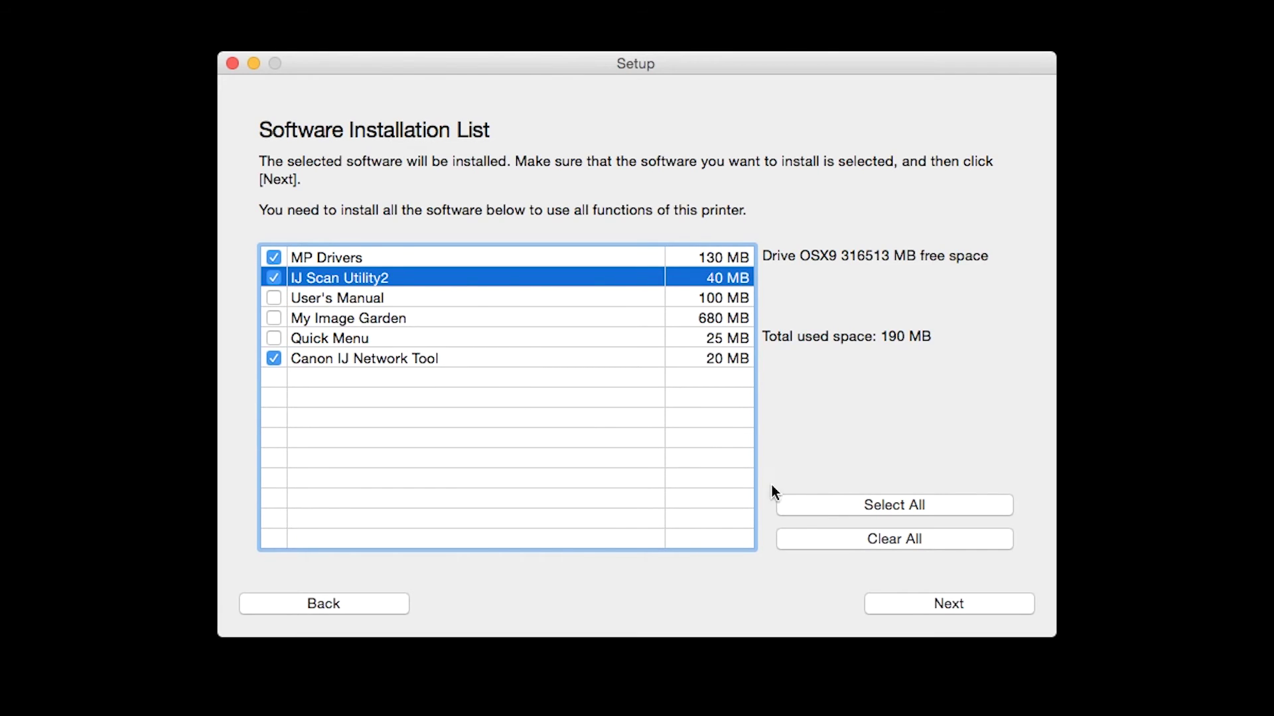
left_click(861, 507)
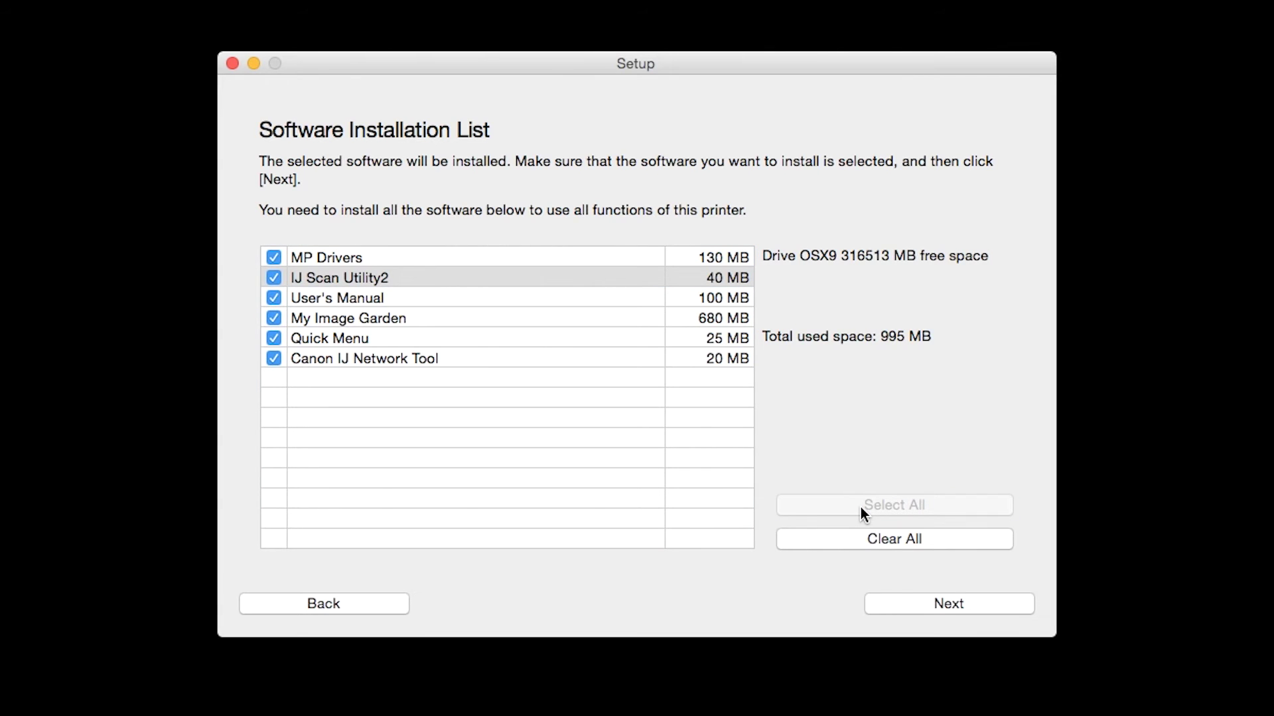
left_click(948, 602)
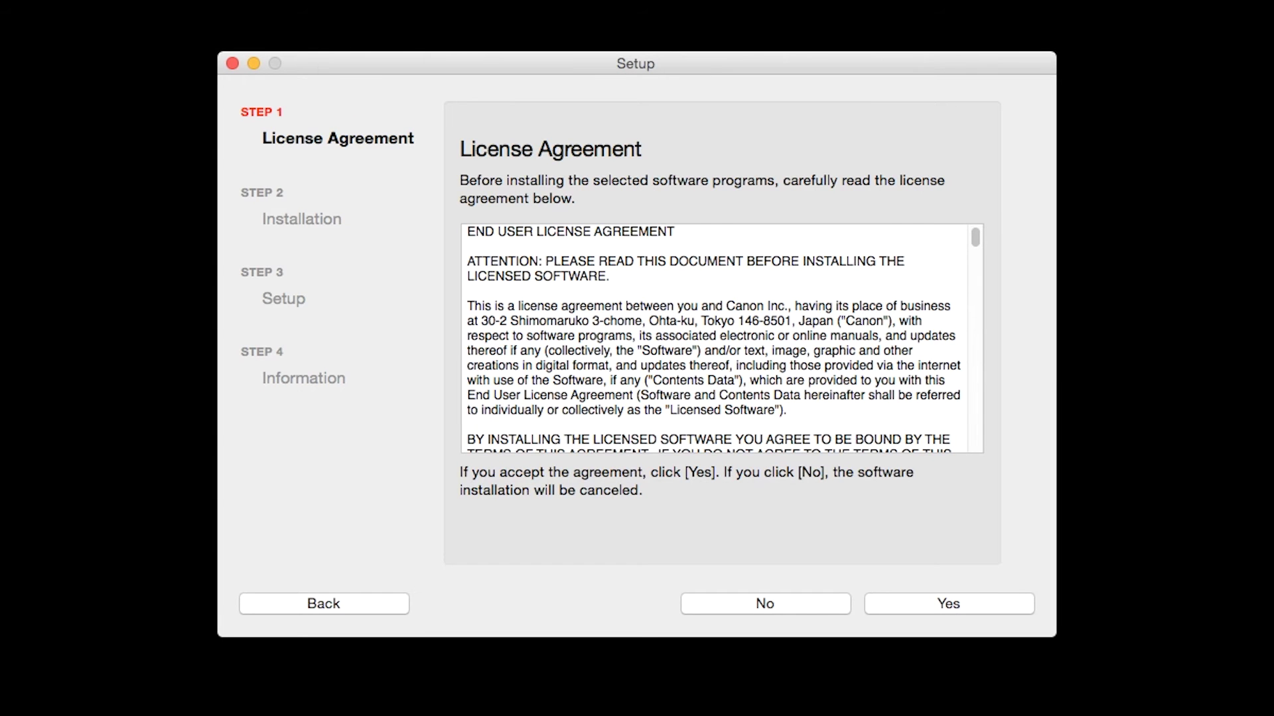
Step: Accept the license agreement and let the PIXMA software install
left_click(982, 601)
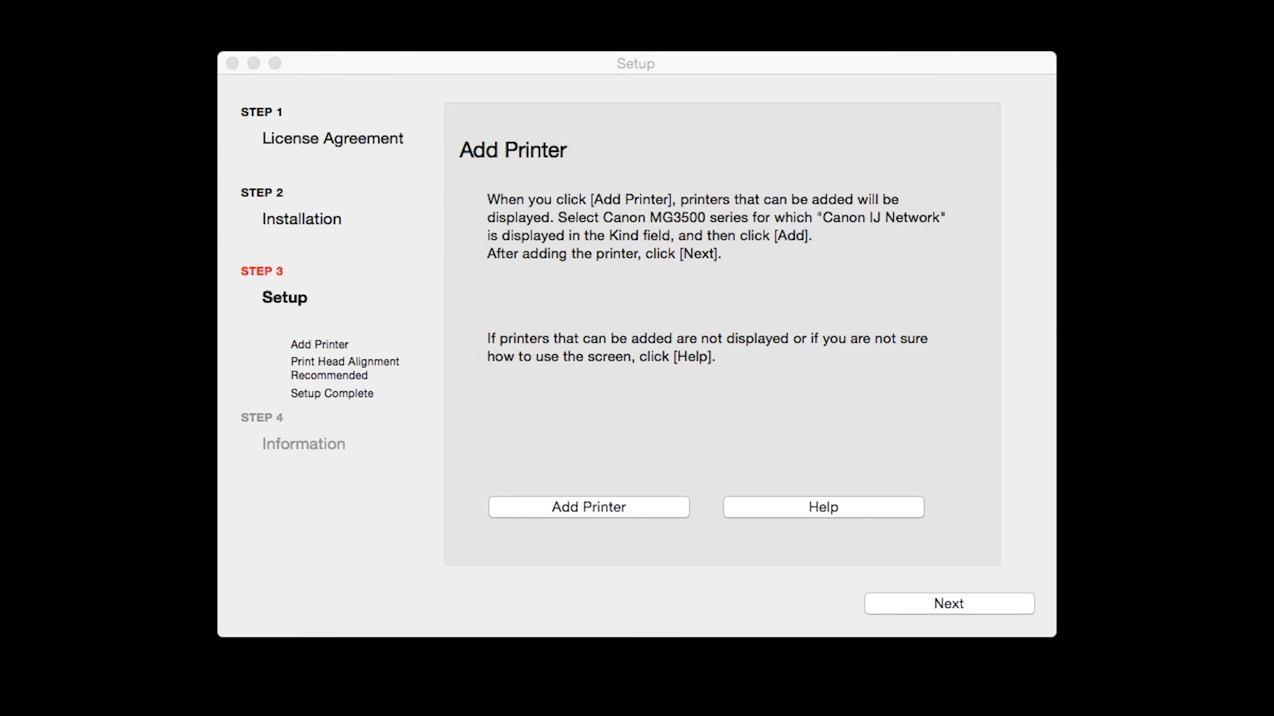
Step: Add the Canon MG3500 series printer of kind Canon IJ Network to the Mac
left_click(636, 508)
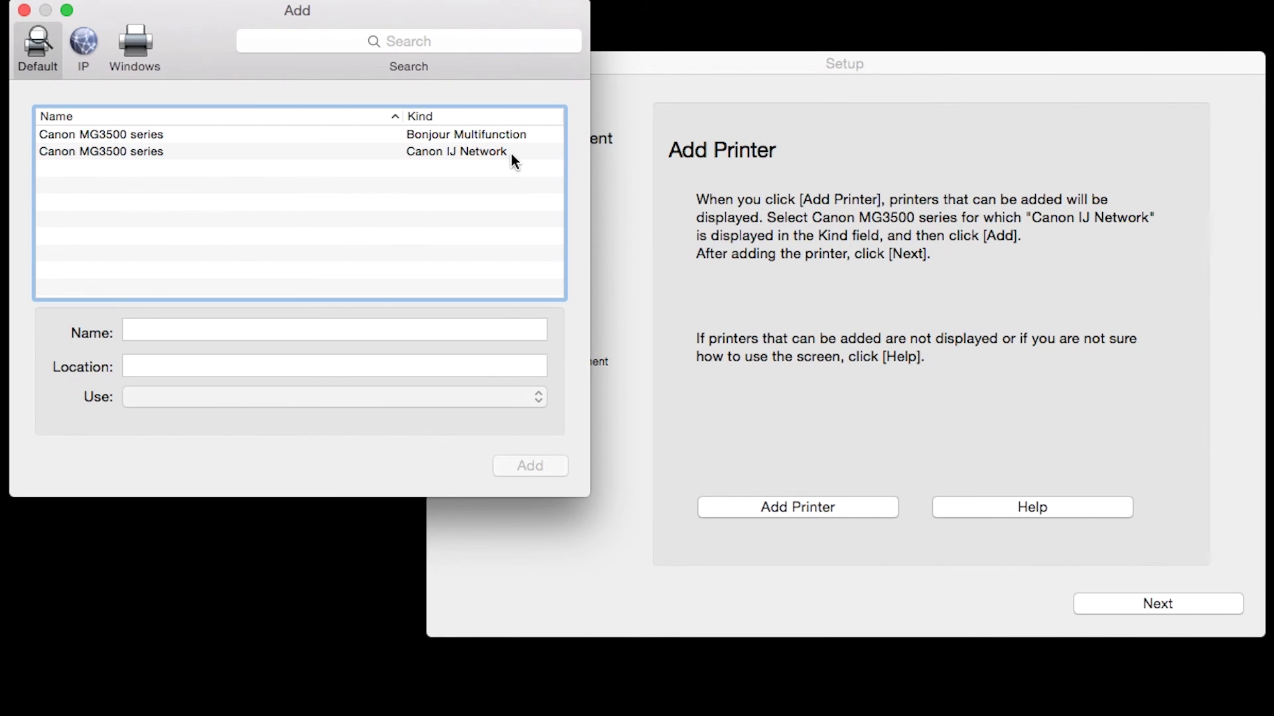
left_click(511, 153)
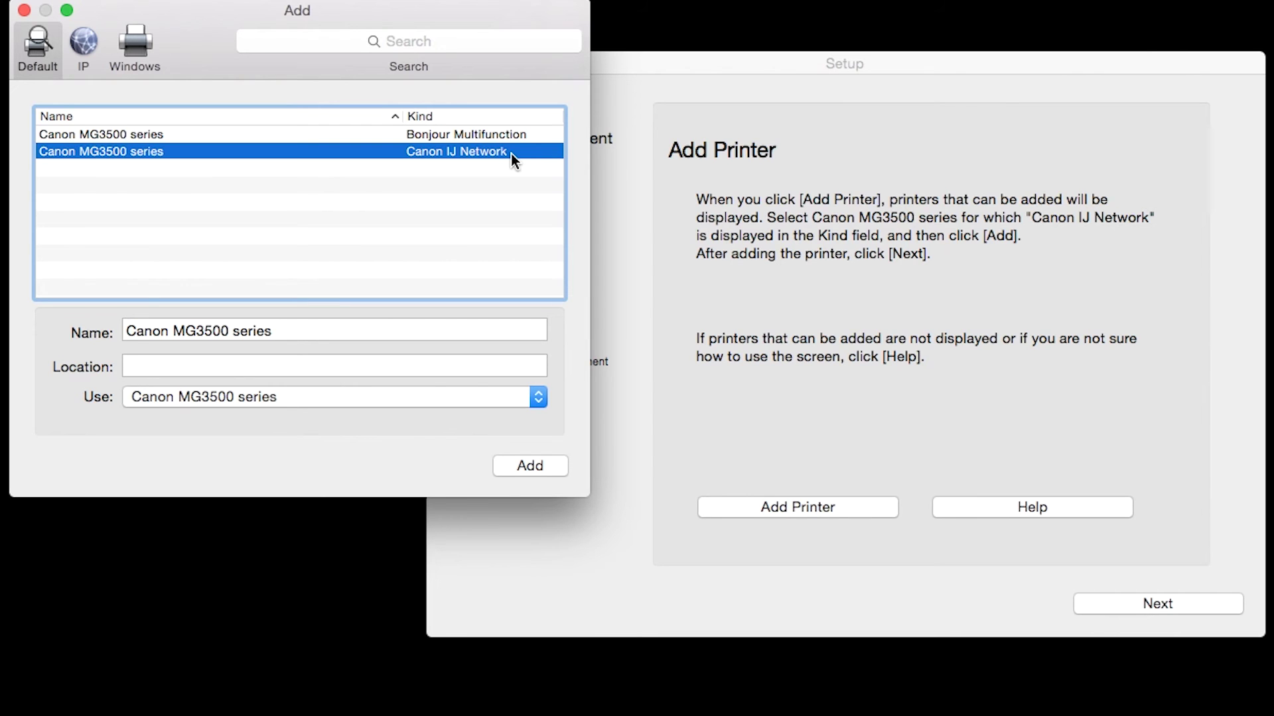
left_click(539, 467)
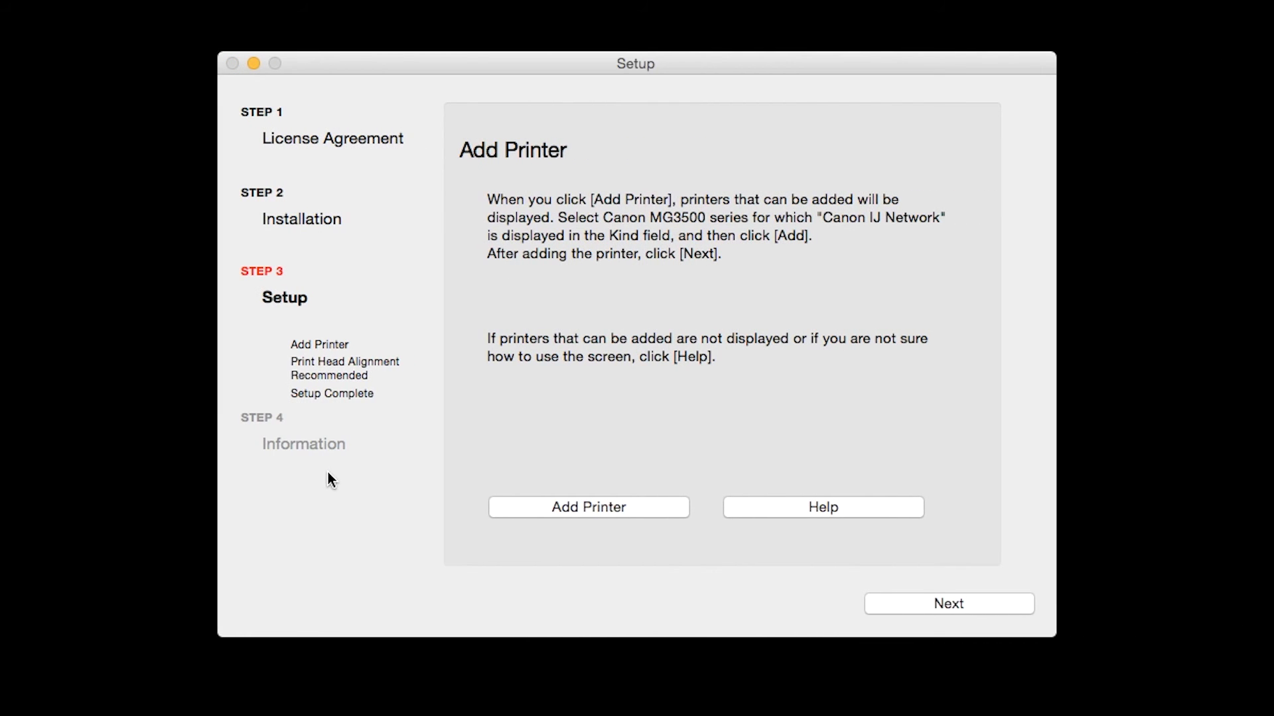
left_click(1014, 605)
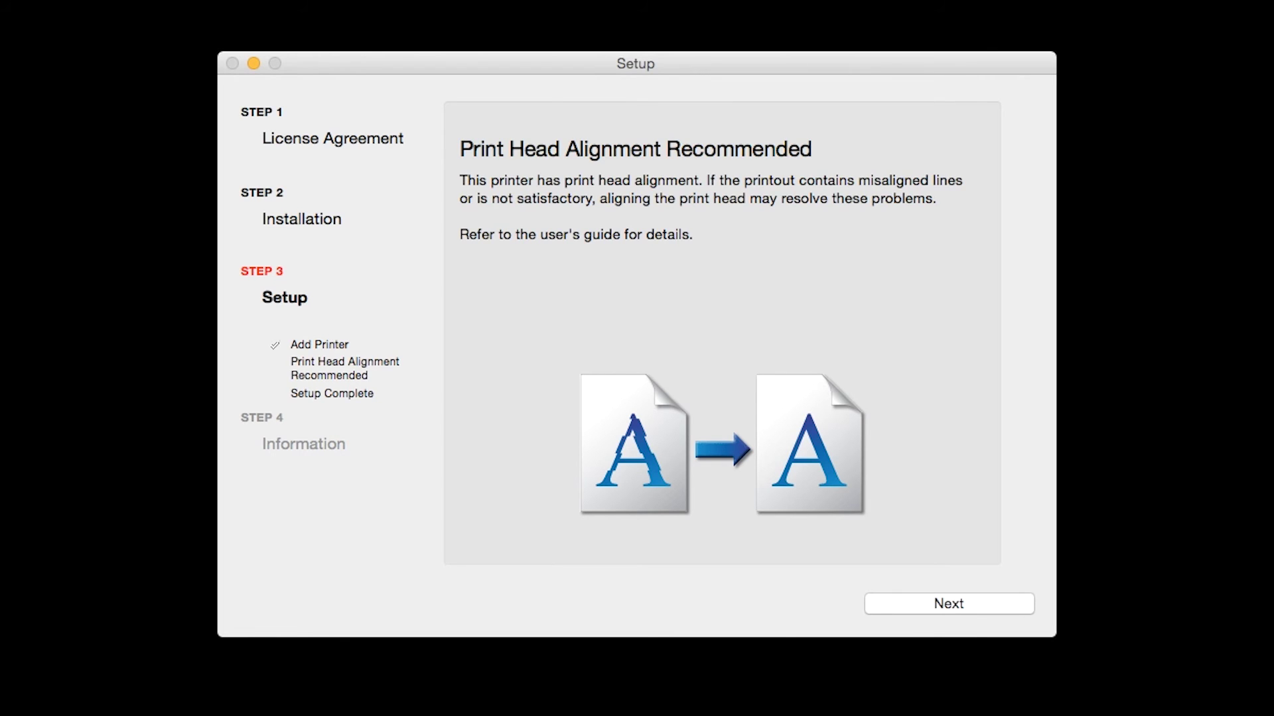
Step: Continue past the print head alignment advice and setup-complete notice into registration
left_click(985, 604)
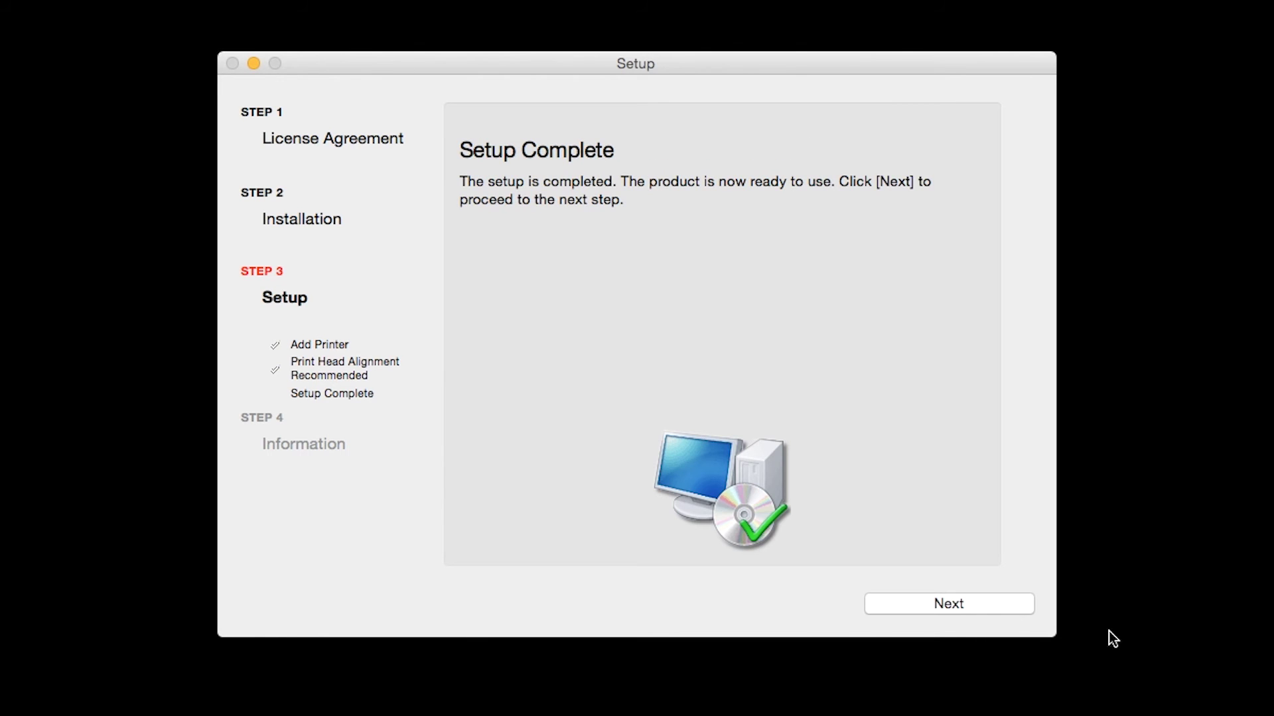
left_click(995, 604)
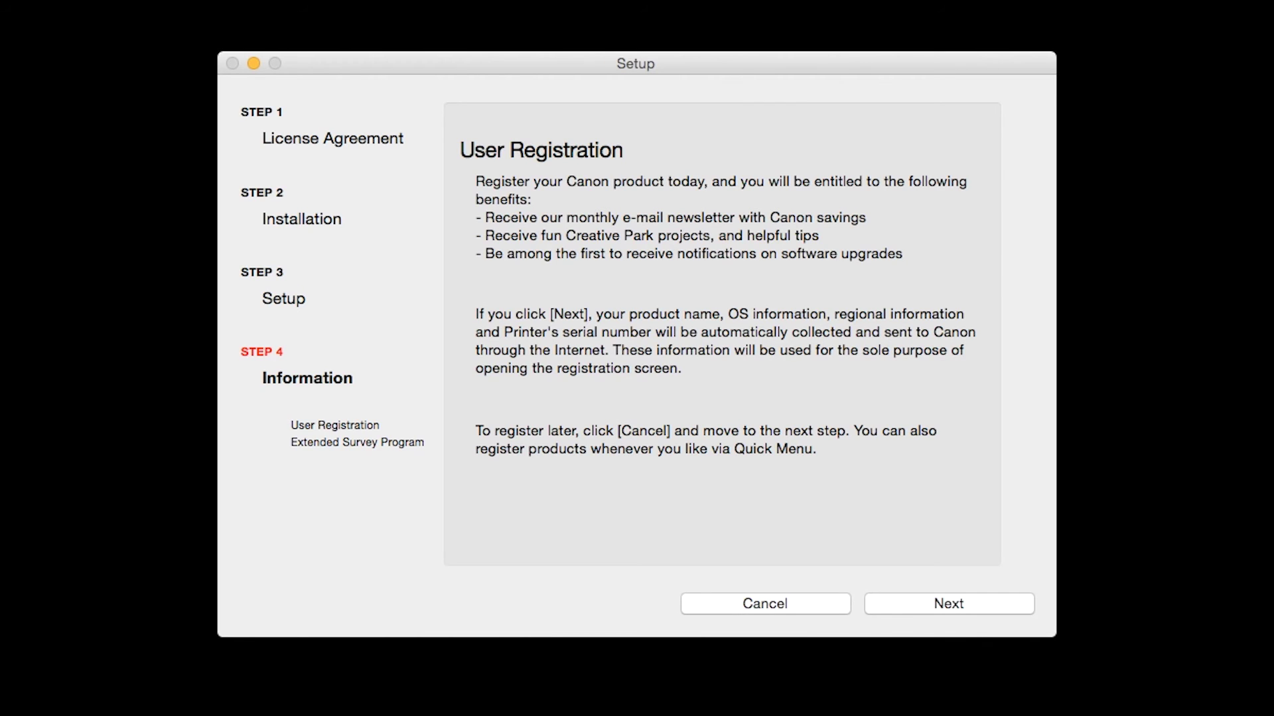
left_click(987, 597)
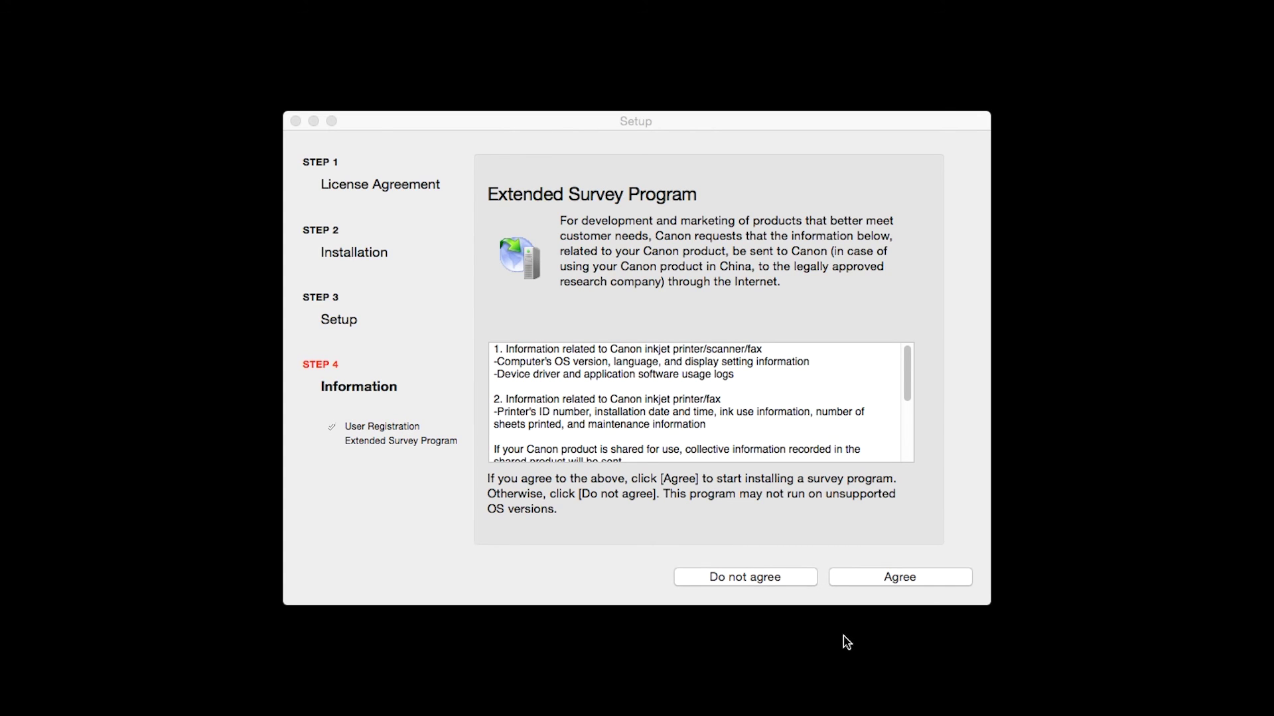
Step: Agree to the Extended Survey Program to finish the installation
left_click(869, 579)
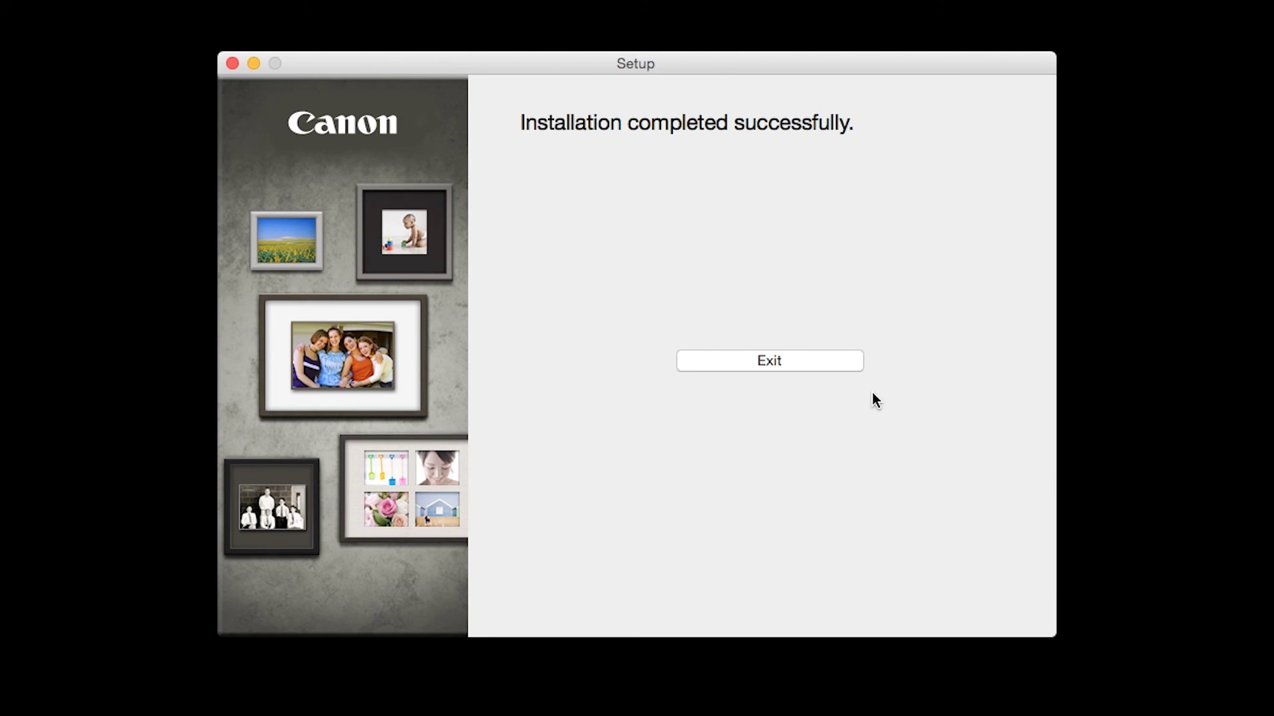
left_click(819, 364)
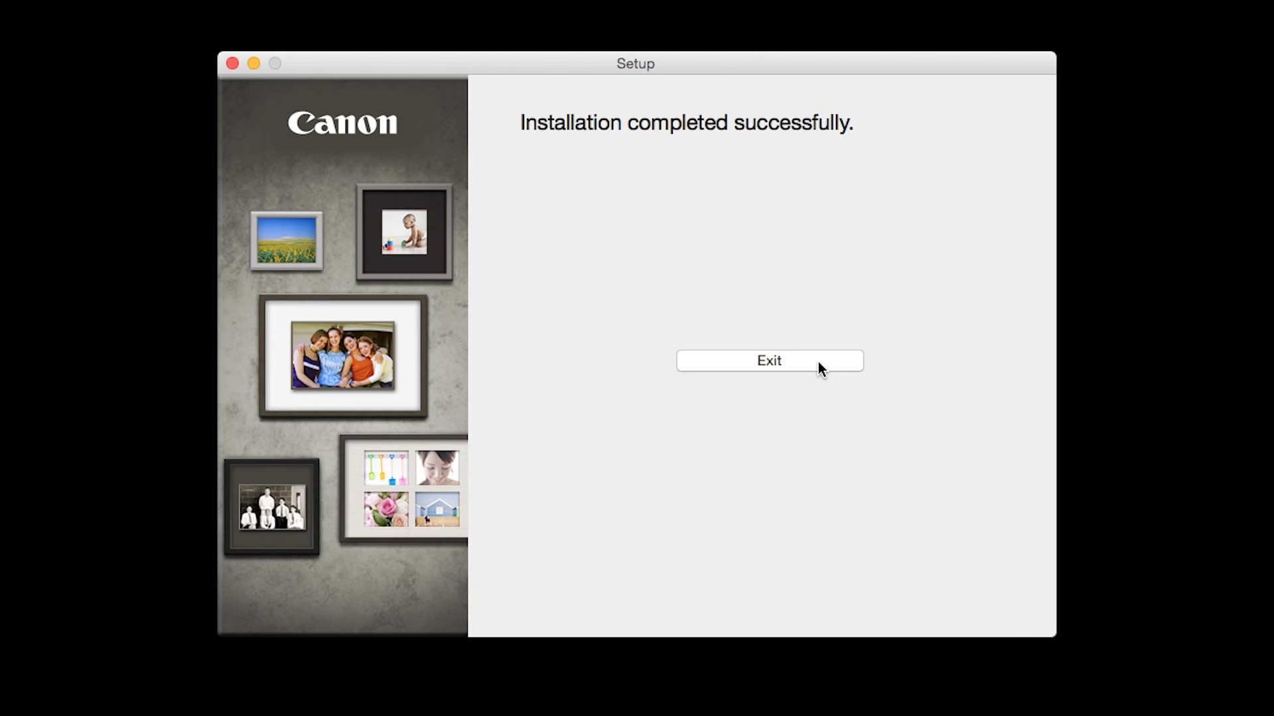